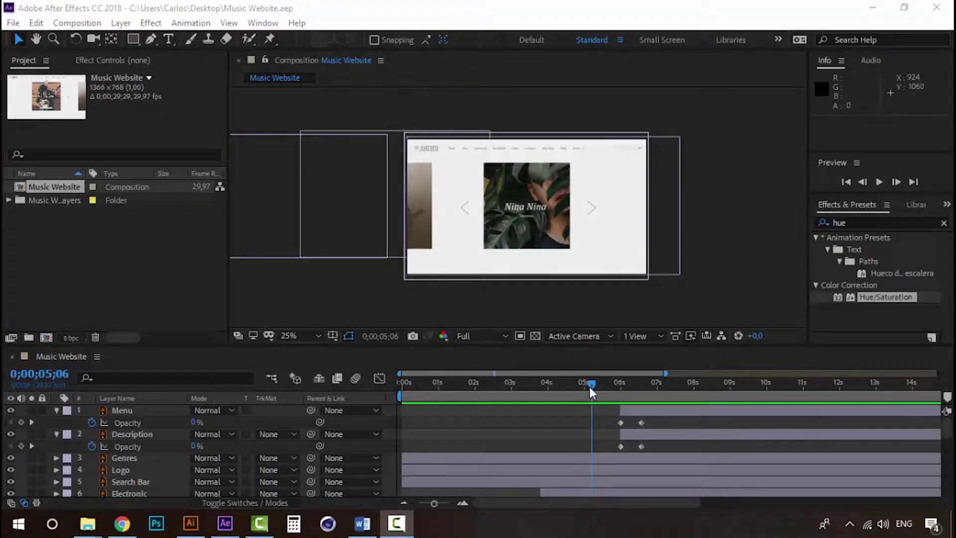
Preview the artist card animation and pan the view around the card and JUKEBOX header
{"action": "mouse_move", "coordinate": [589, 387]}
{"action": "left_mouse_down"}
{"action": "mouse_move", "coordinate": [583, 375]}
{"action": "mouse_move", "coordinate": [764, 377]}
{"action": "mouse_move", "coordinate": [402, 375]}
{"action": "left_mouse_up"}
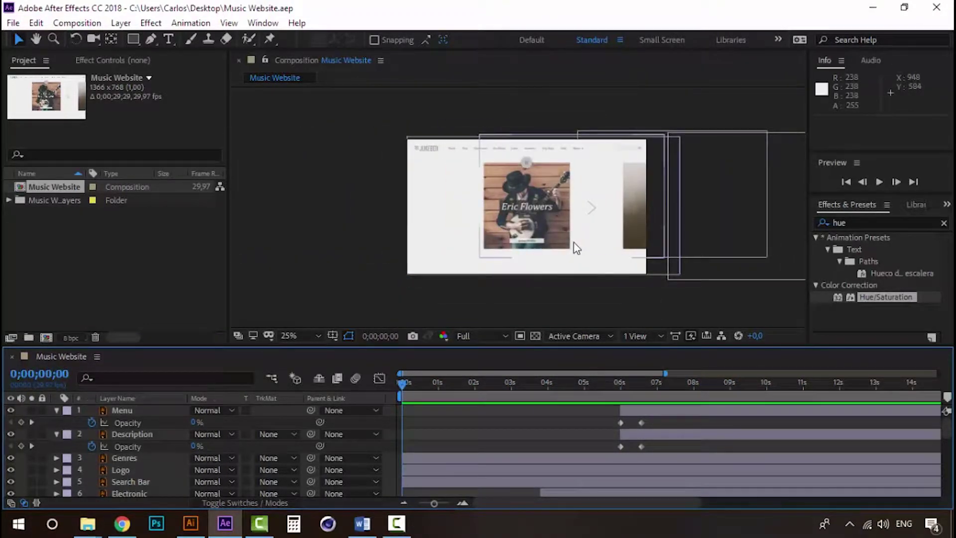
{"action": "scroll", "coordinate": [577, 248], "scroll_direction": "up", "scroll_amount": 2}
{"action": "left_click_drag", "start_coordinate": [566, 259], "coordinate": [459, 183]}
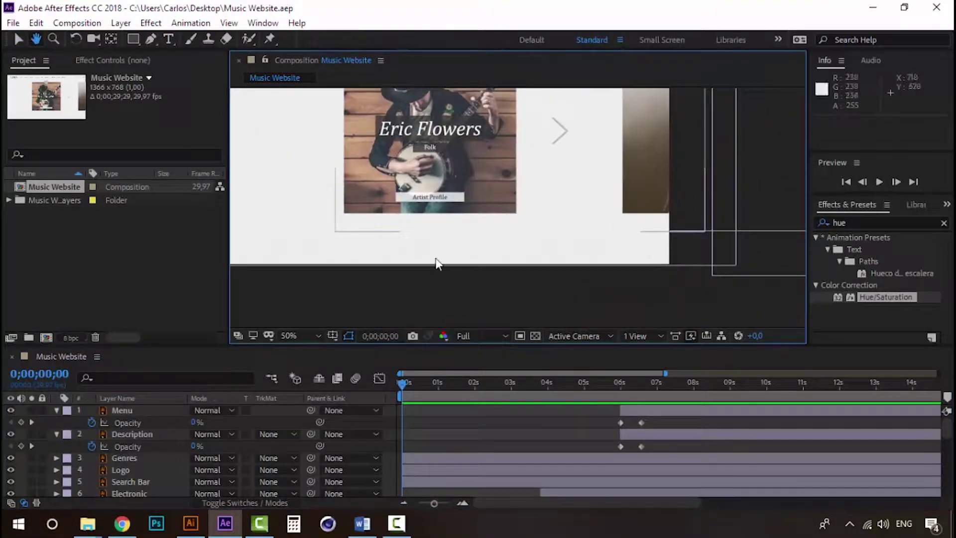
{"action": "left_click_drag", "start_coordinate": [407, 155], "coordinate": [477, 233]}
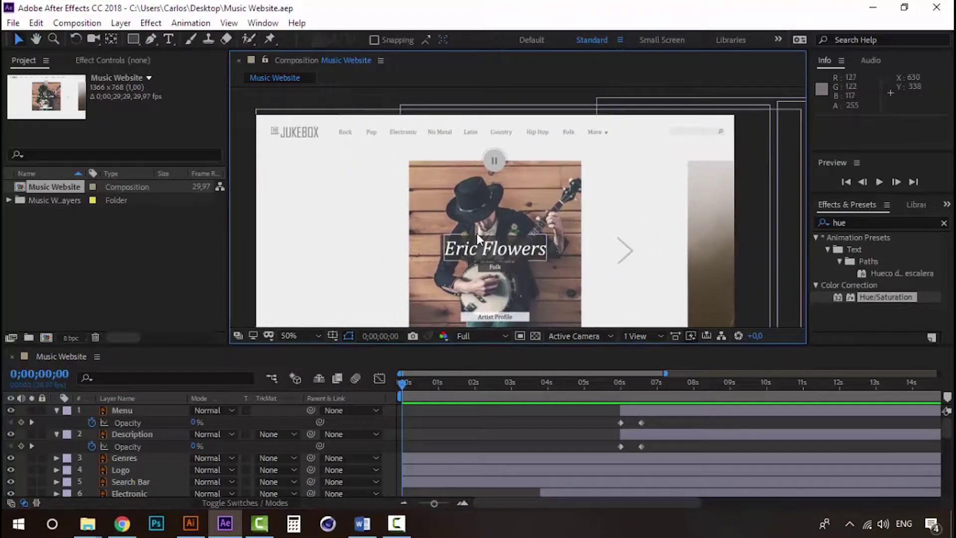
{"action": "scroll", "coordinate": [476, 233], "scroll_direction": "down", "scroll_amount": 2}
{"action": "scroll", "coordinate": [470, 229], "scroll_direction": "up", "scroll_amount": 2}
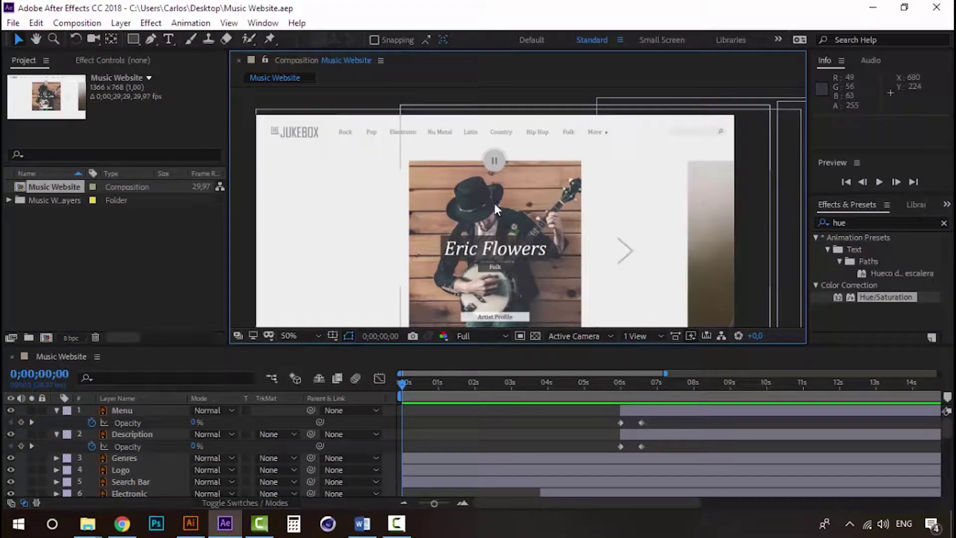
{"action": "key", "text": "h"}
{"action": "mouse_move", "coordinate": [523, 280]}
{"action": "left_mouse_down"}
{"action": "mouse_move", "coordinate": [513, 207]}
{"action": "mouse_move", "coordinate": [512, 231]}
{"action": "left_mouse_up"}
{"action": "key", "text": "v"}
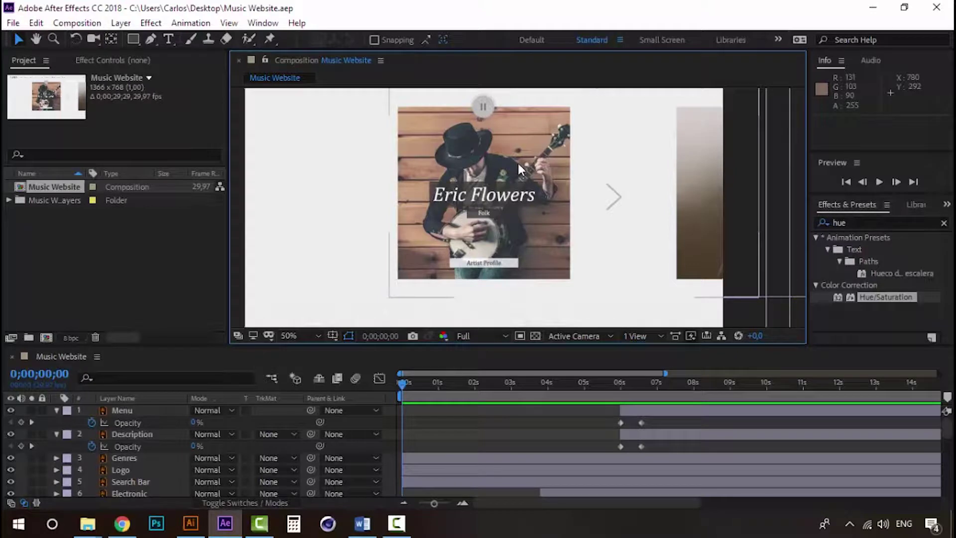
{"action": "key", "text": "h"}
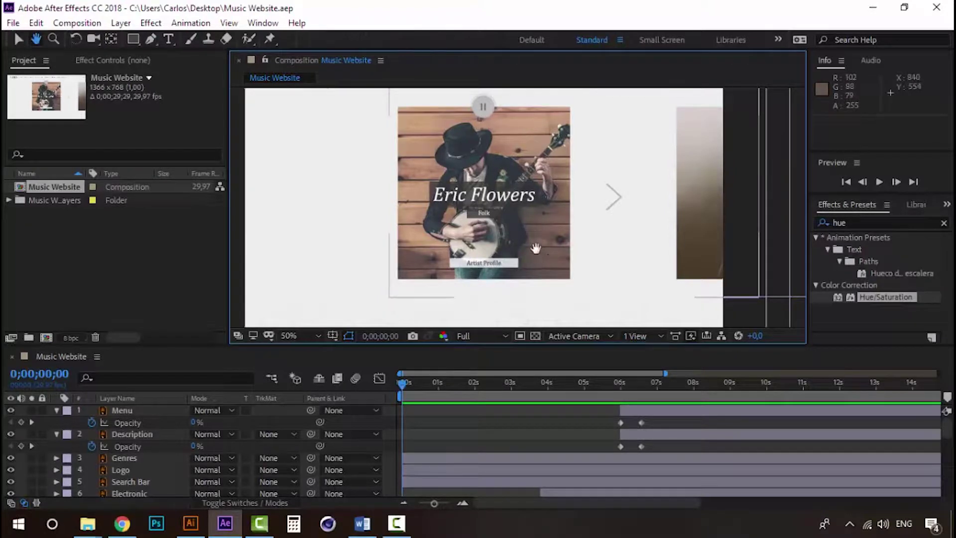
{"action": "left_click_drag", "start_coordinate": [535, 248], "coordinate": [530, 155]}
{"action": "key", "text": "v"}
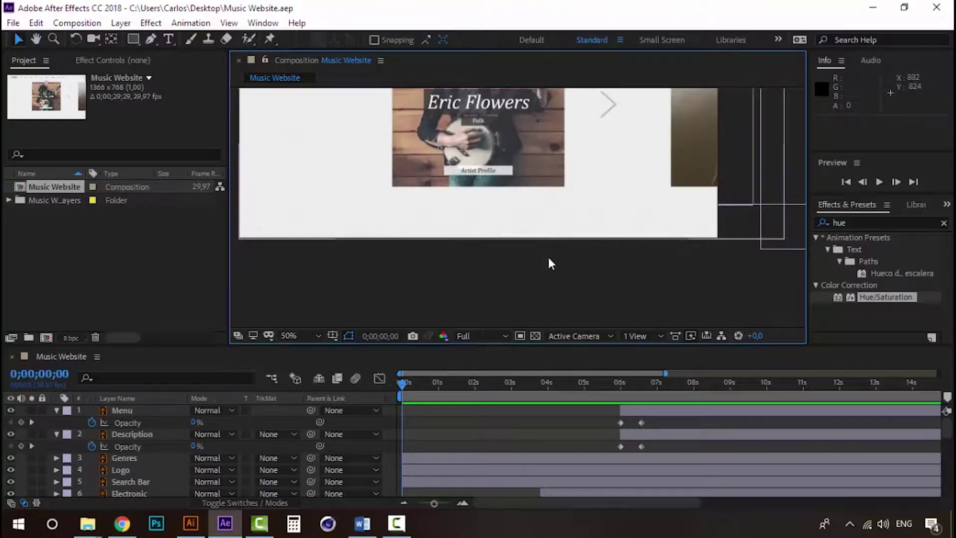
Start a new empty After Effects project
{"action": "left_click", "coordinate": [13, 23]}
{"action": "mouse_move", "coordinate": [30, 39]}
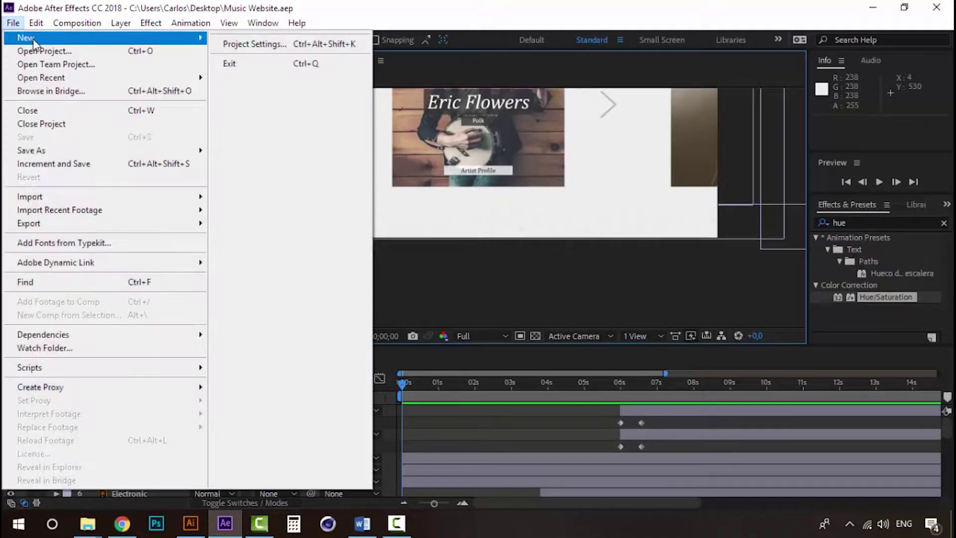
{"action": "left_click", "coordinate": [244, 12]}
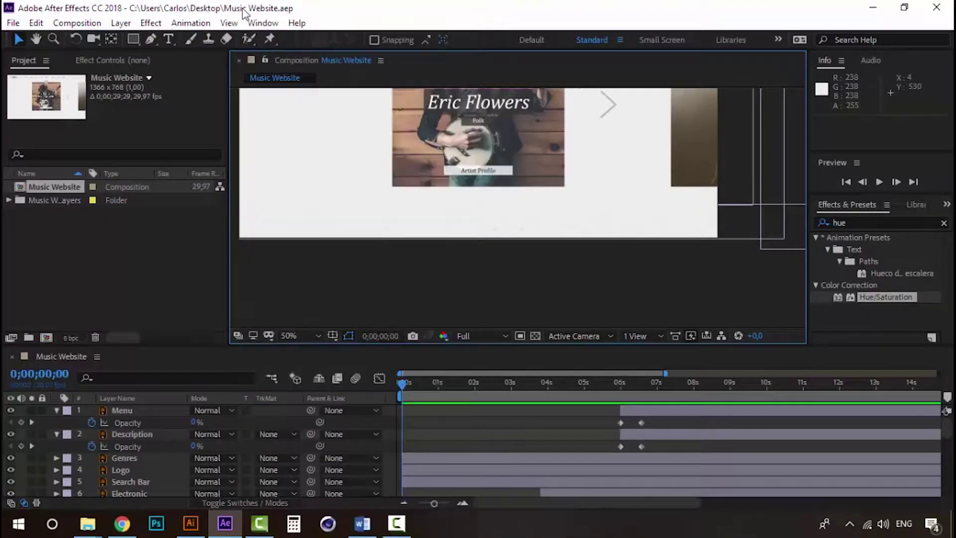
{"action": "left_click", "coordinate": [12, 23]}
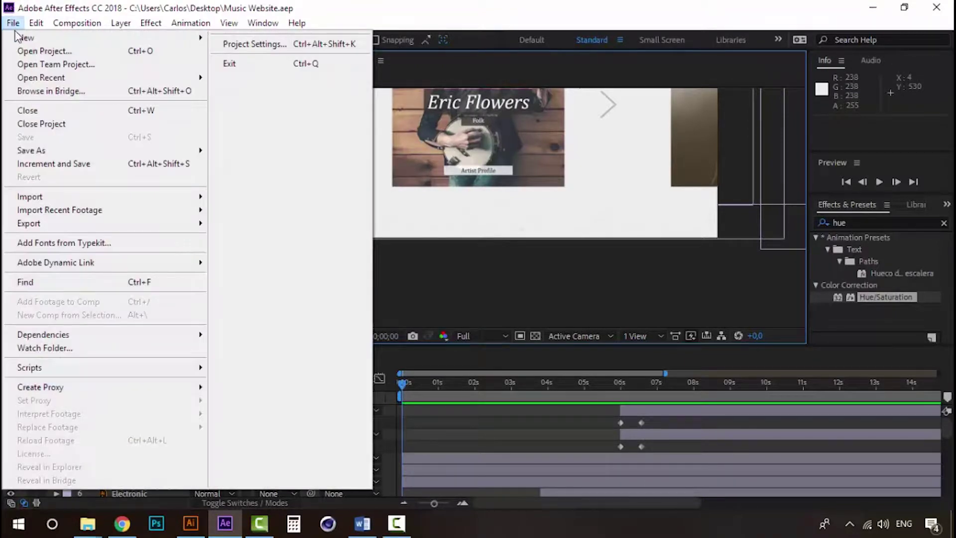
{"action": "mouse_move", "coordinate": [22, 38]}
{"action": "left_click", "coordinate": [245, 38]}
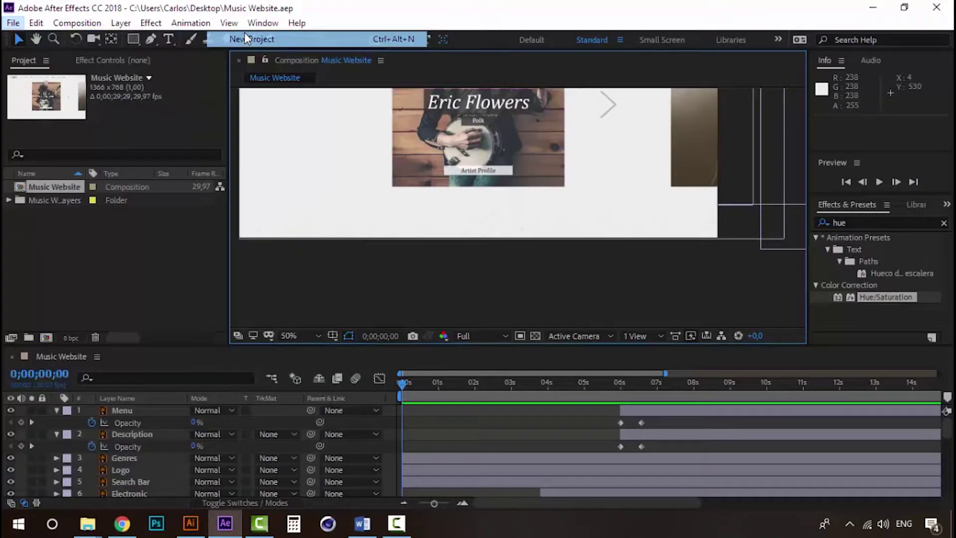
Create Comp 1 at 1920×1080, 30 seconds, with a white background
{"action": "left_click", "coordinate": [417, 177]}
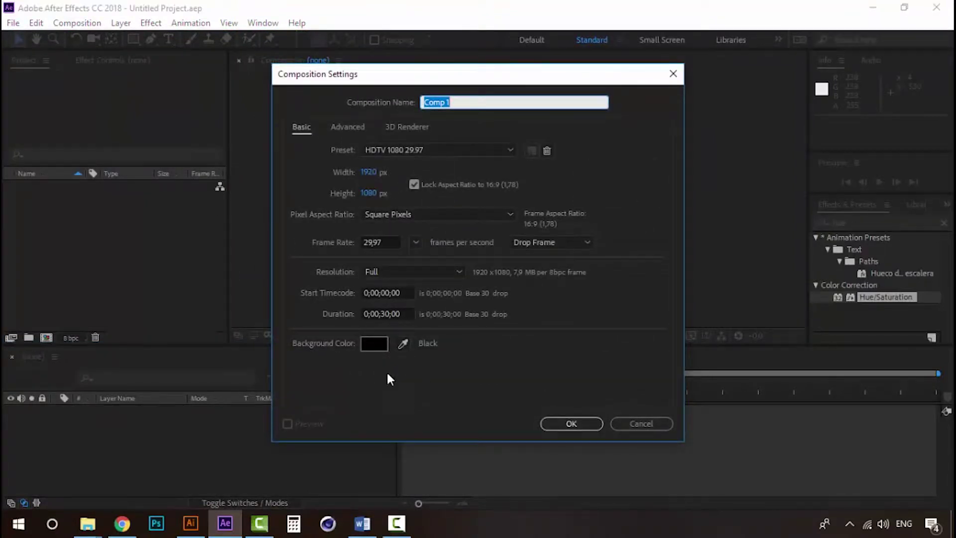
{"action": "left_click", "coordinate": [375, 344]}
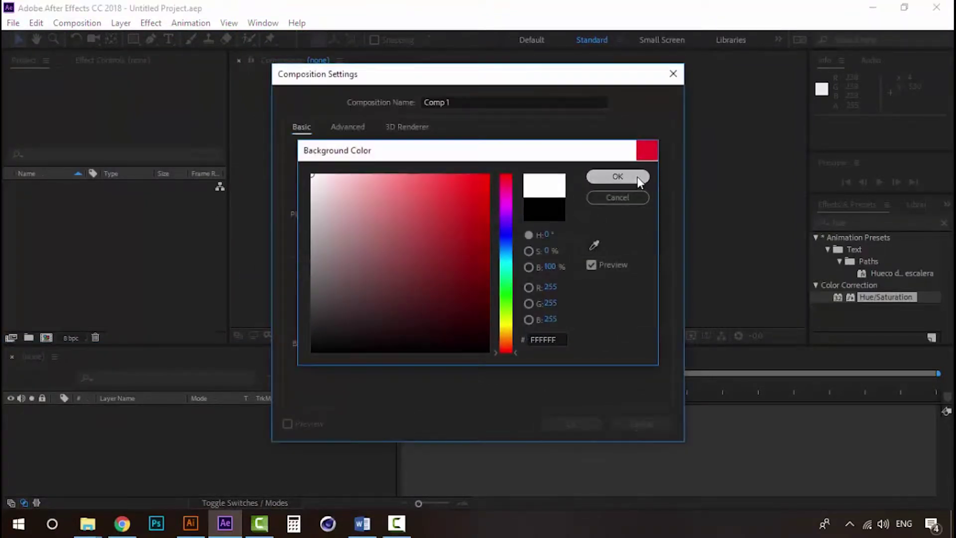
{"action": "left_click", "coordinate": [617, 177]}
{"action": "left_click", "coordinate": [572, 424]}
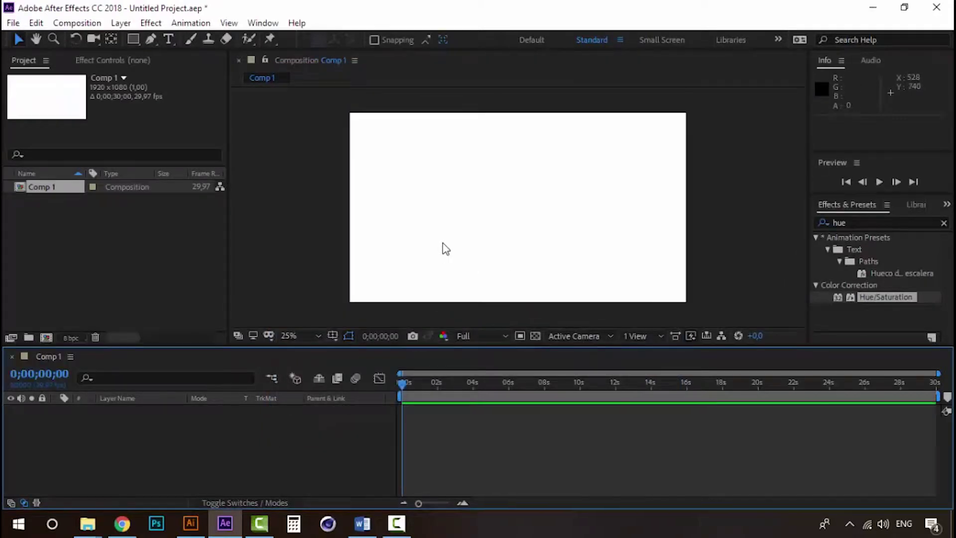
Add a new shape layer to Comp 1
{"action": "scroll", "coordinate": [448, 252], "scroll_direction": "up", "scroll_amount": 2}
{"action": "scroll", "coordinate": [450, 256], "scroll_direction": "down", "scroll_amount": 2}
{"action": "left_click", "coordinate": [121, 23]}
{"action": "mouse_move", "coordinate": [150, 38]}
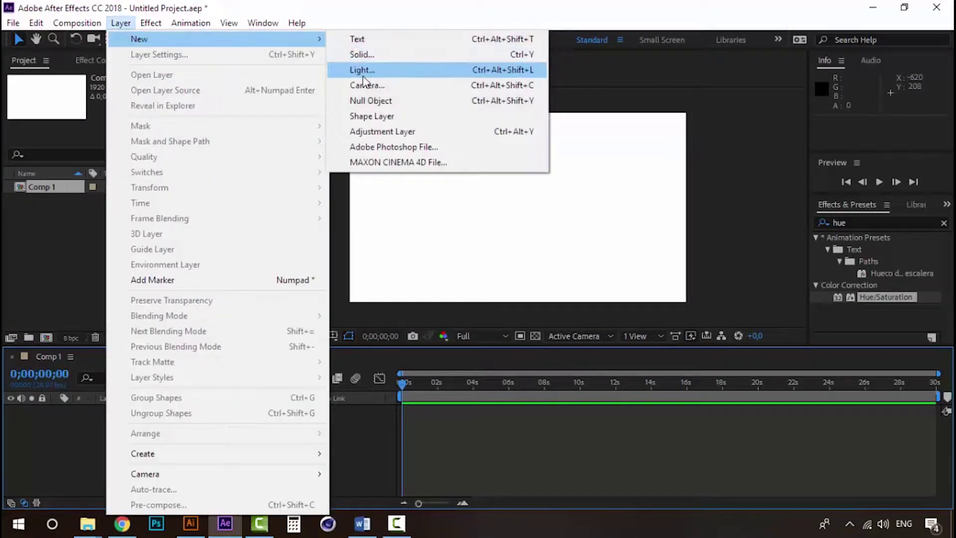
{"action": "left_click", "coordinate": [371, 115]}
Draw a tall, thin rectangle on the shape layer and shift it toward the left edge
{"action": "key", "text": "q"}
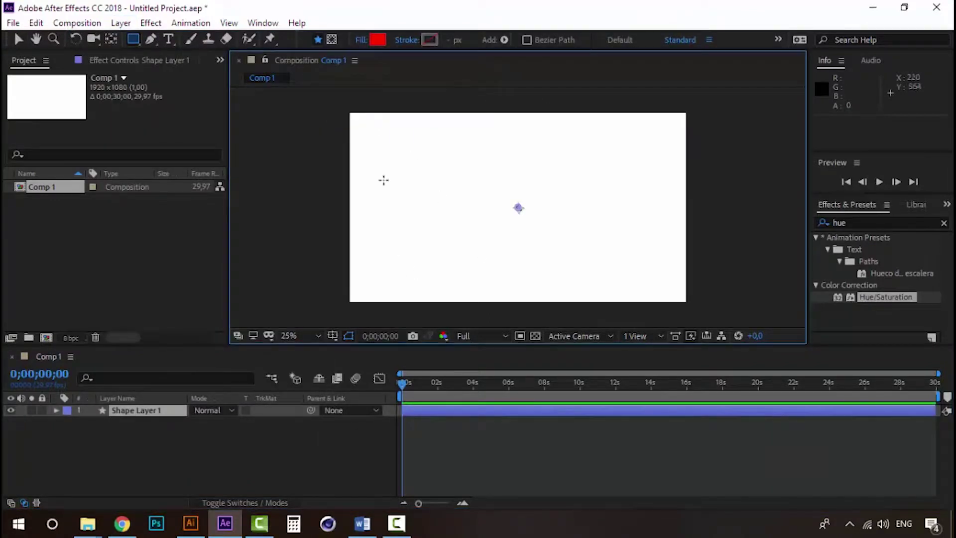
{"action": "key", "text": "period"}
{"action": "key", "text": "period"}
{"action": "key", "text": "comma"}
{"action": "key", "text": "comma"}
{"action": "left_click_drag", "start_coordinate": [377, 156], "coordinate": [382, 243]}
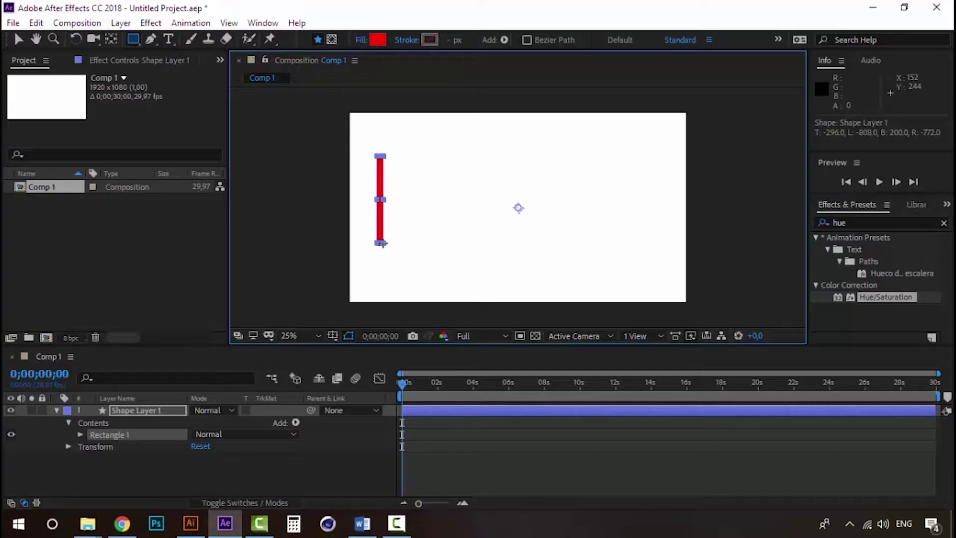
{"action": "left_click_drag", "start_coordinate": [382, 243], "coordinate": [383, 245]}
{"action": "left_click", "coordinate": [18, 38]}
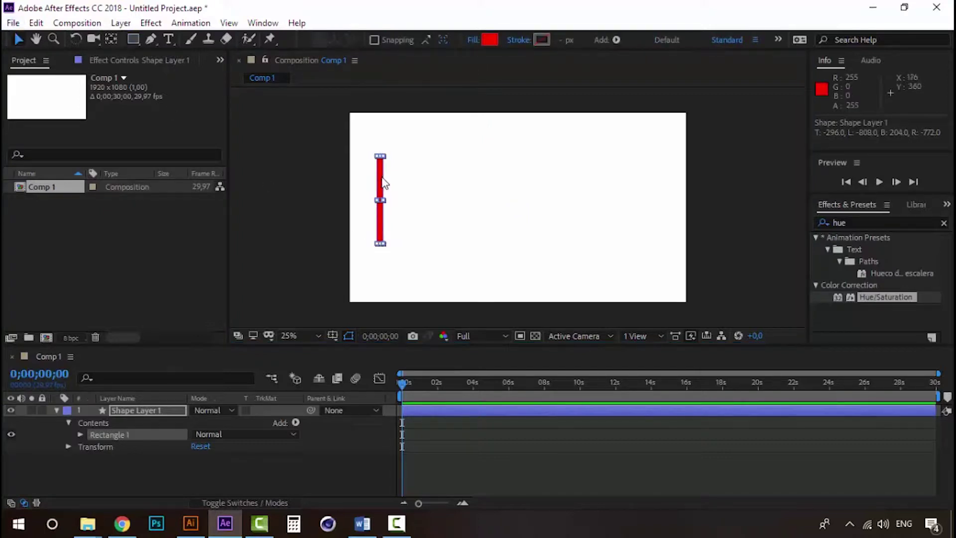
{"action": "left_click_drag", "start_coordinate": [383, 183], "coordinate": [373, 187]}
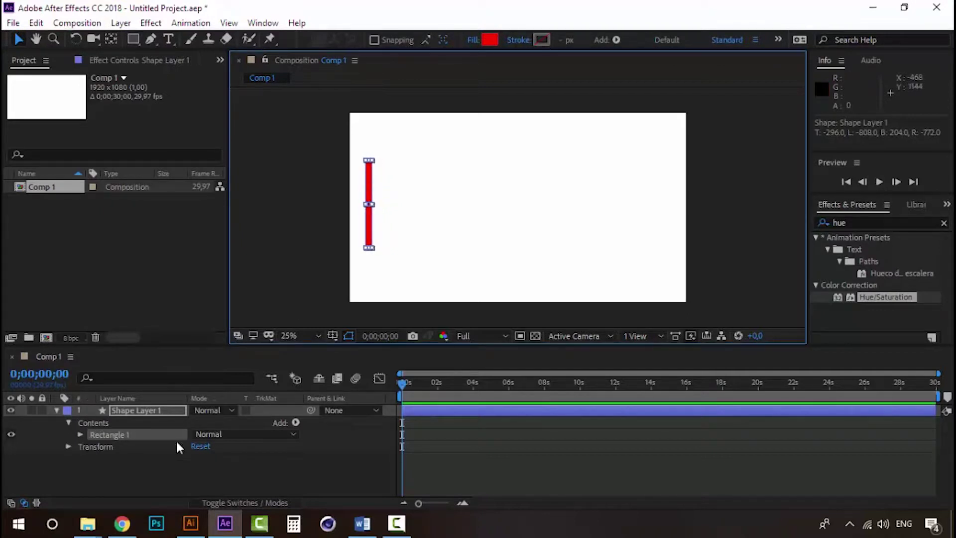
{"action": "left_click", "coordinate": [142, 470]}
{"action": "left_click", "coordinate": [127, 412]}
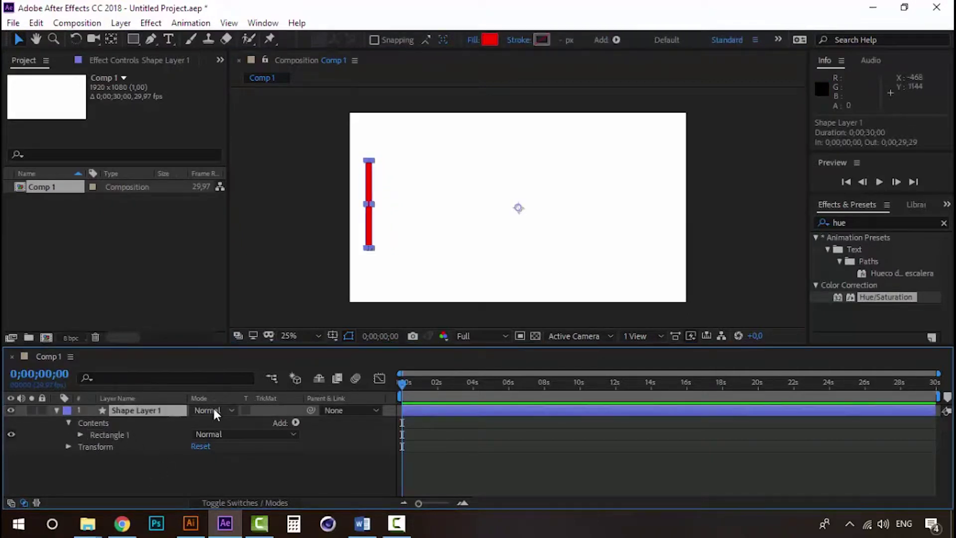
Recolour the rectangle fill to black, then lighten it to dark grey 2A2A2A
{"action": "left_click", "coordinate": [489, 39]}
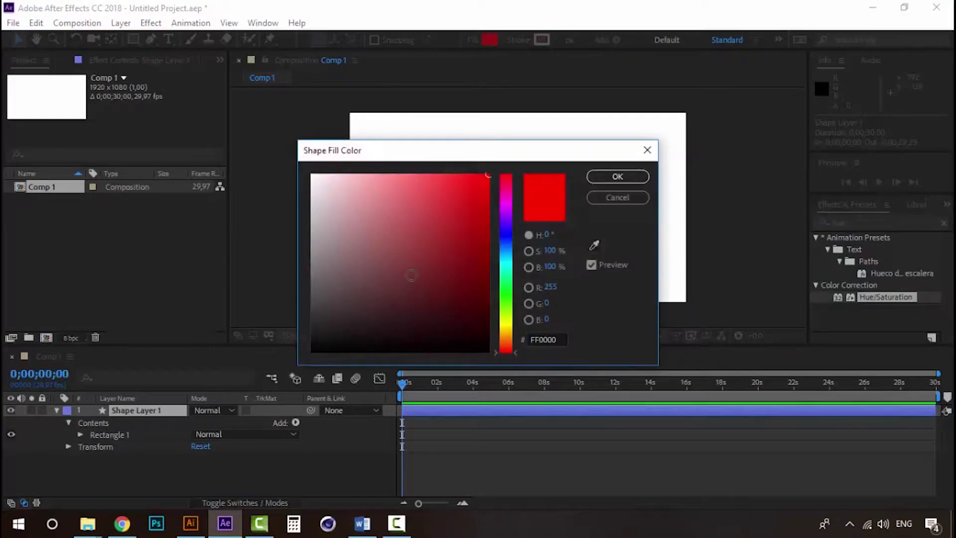
{"action": "left_click_drag", "start_coordinate": [411, 275], "coordinate": [312, 350]}
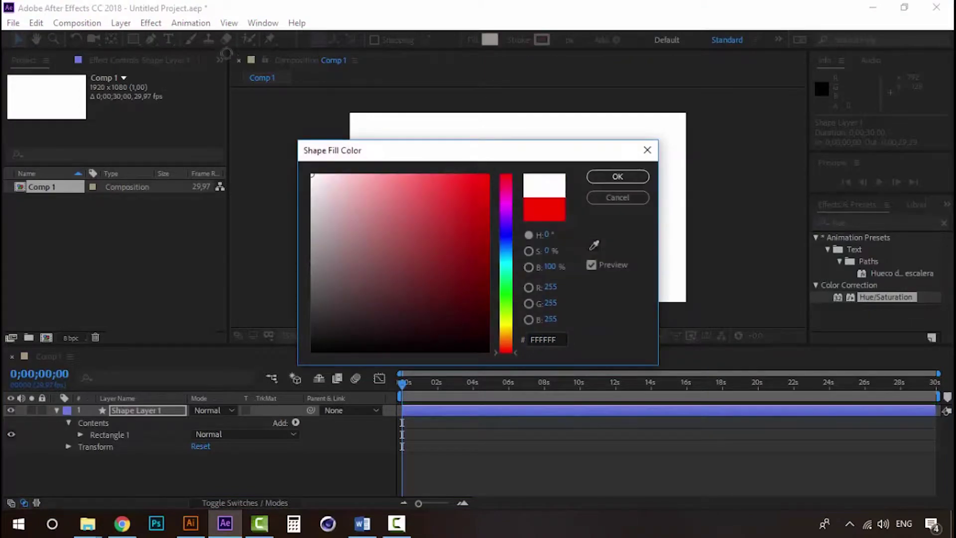
{"action": "left_click", "coordinate": [645, 176]}
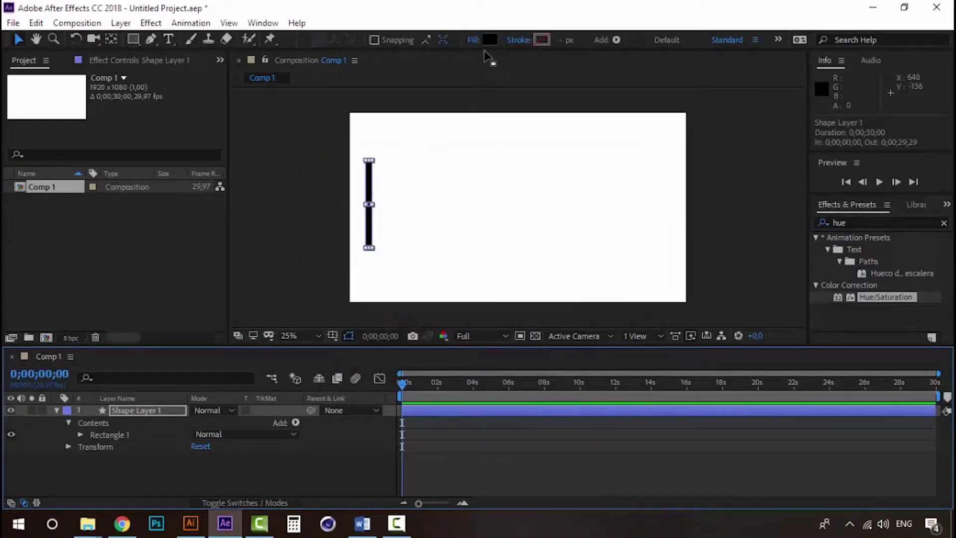
{"action": "left_click", "coordinate": [490, 39]}
{"action": "left_click_drag", "start_coordinate": [314, 343], "coordinate": [216, 323]}
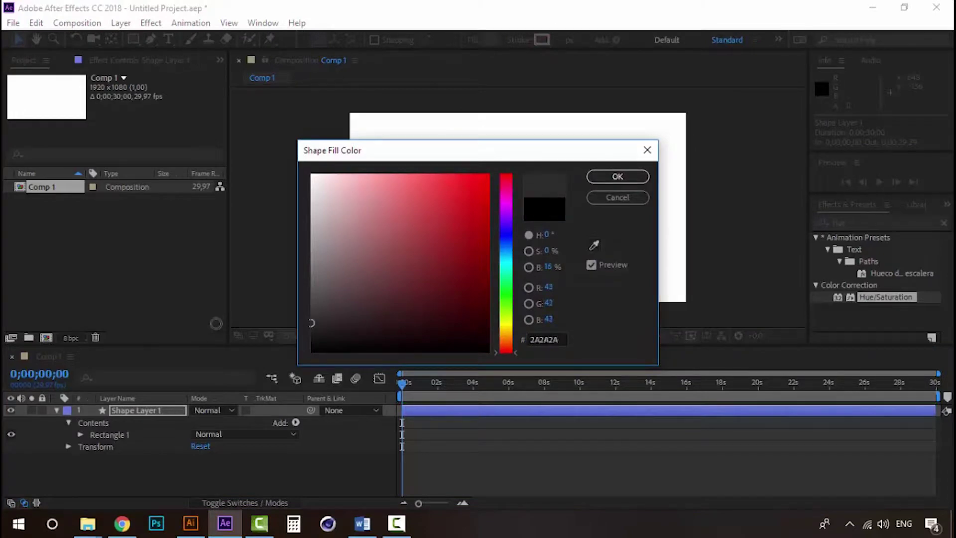
{"action": "left_click", "coordinate": [602, 178]}
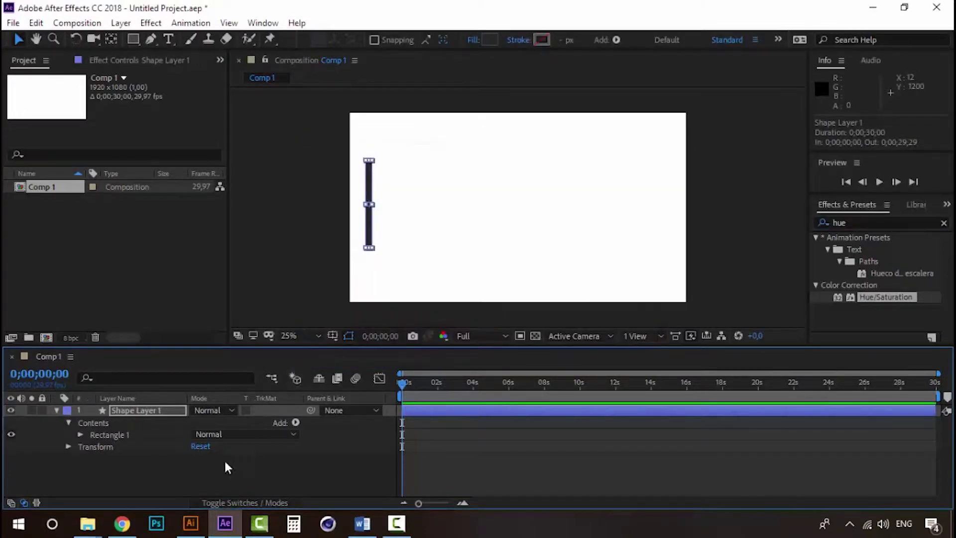
{"action": "left_click", "coordinate": [141, 475]}
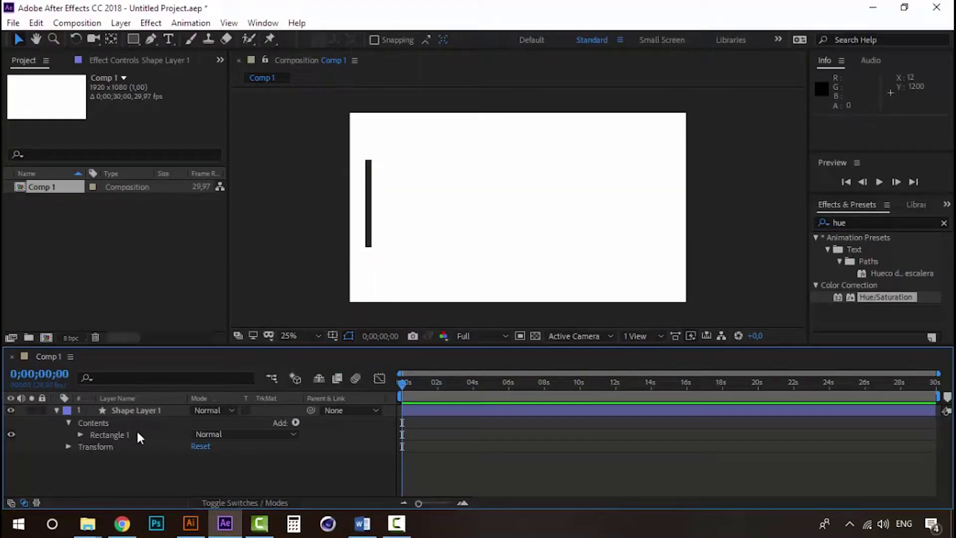
Add Repeater 1 to Shape Layer 1's contents and expand its settings
{"action": "left_click", "coordinate": [139, 408]}
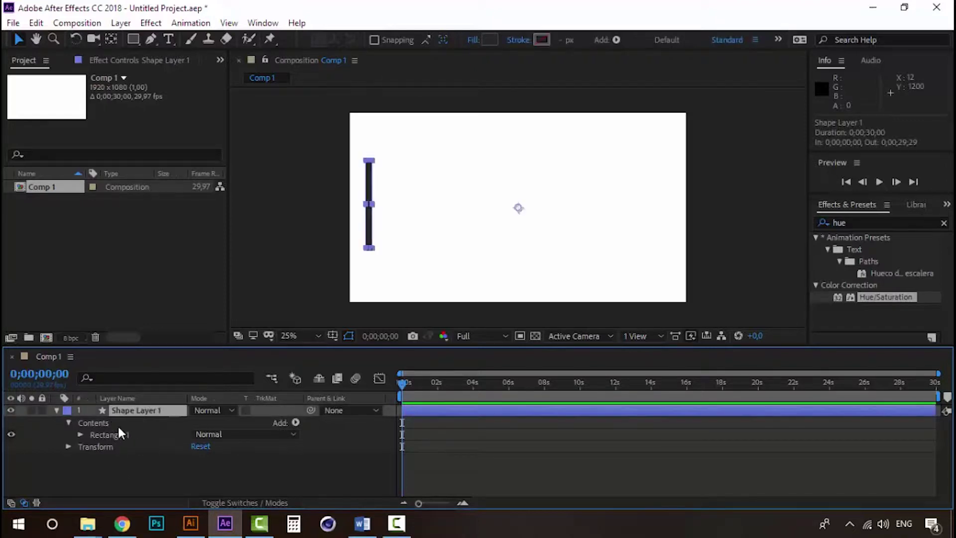
{"action": "left_click", "coordinate": [56, 410]}
{"action": "left_click", "coordinate": [55, 410]}
{"action": "left_click", "coordinate": [296, 422]}
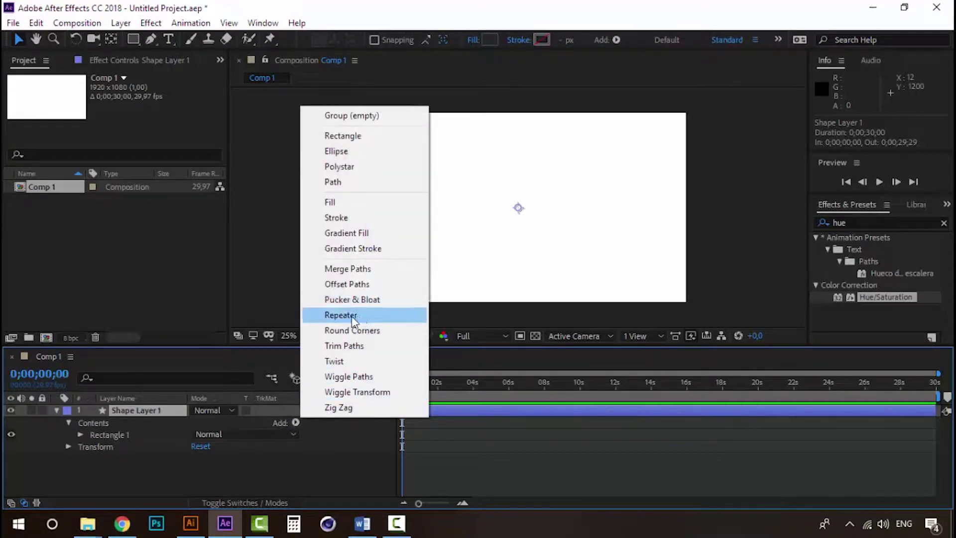
{"action": "left_click", "coordinate": [349, 315]}
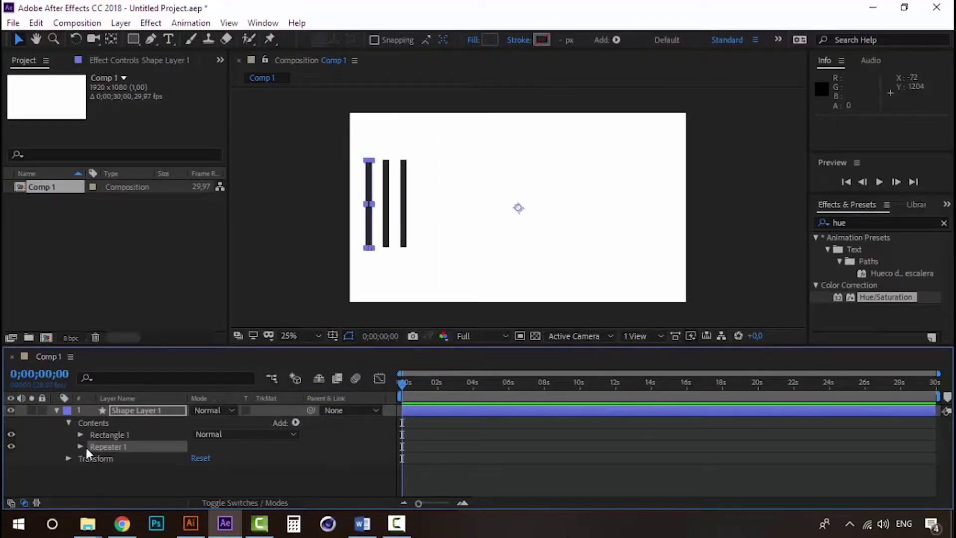
{"action": "left_click", "coordinate": [101, 447]}
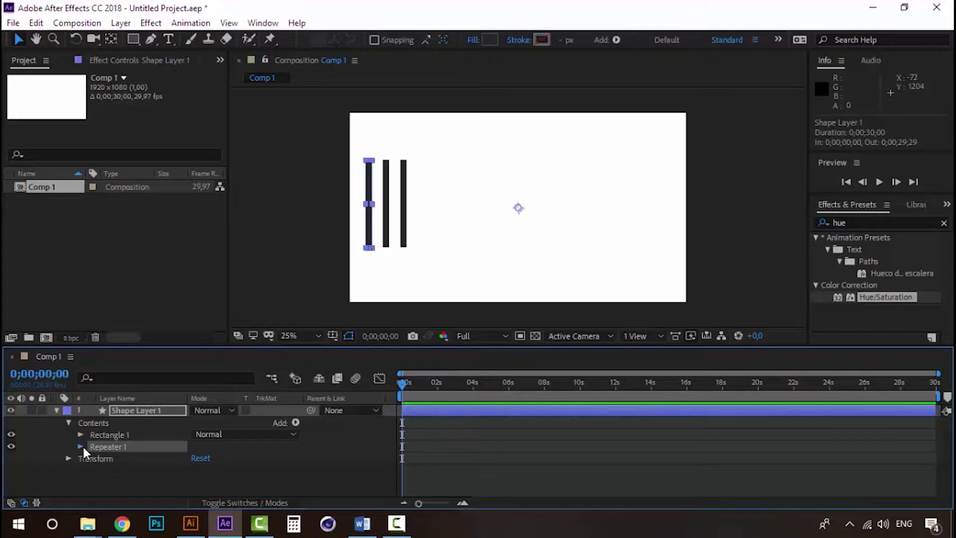
{"action": "left_click", "coordinate": [80, 447]}
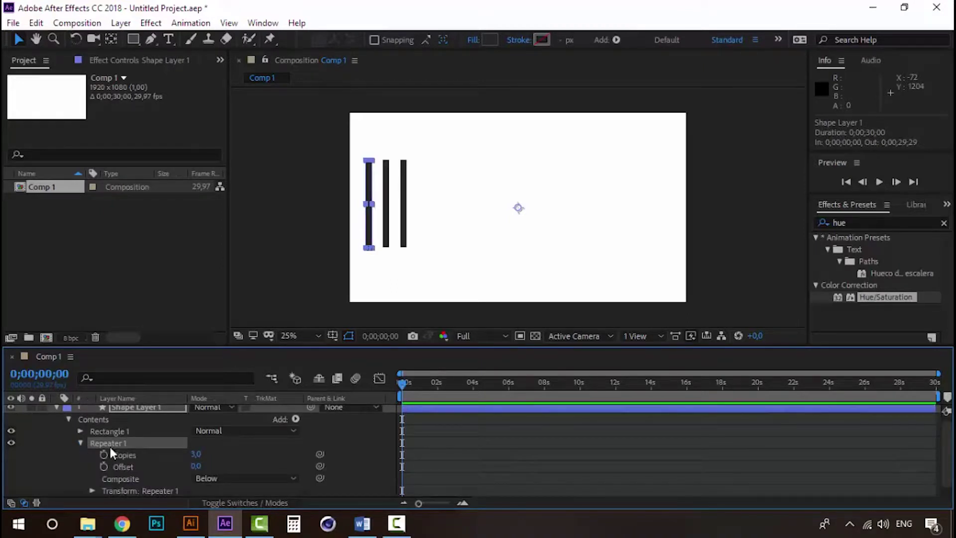
Raise the repeater's copy count and expand its transform, undoing a trial scale change
{"action": "left_click_drag", "start_coordinate": [197, 454], "coordinate": [209, 454]}
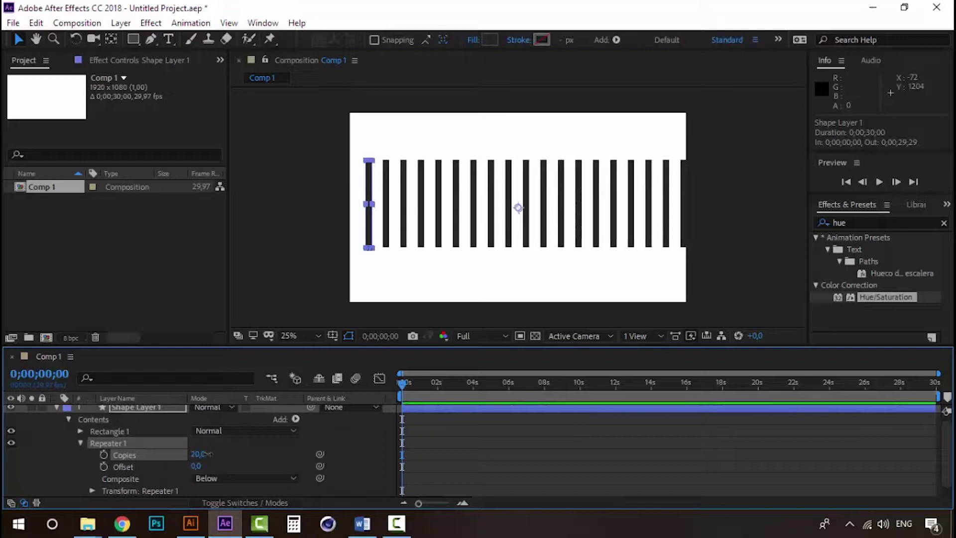
{"action": "scroll", "coordinate": [35, 470], "scroll_direction": "down", "scroll_amount": 1}
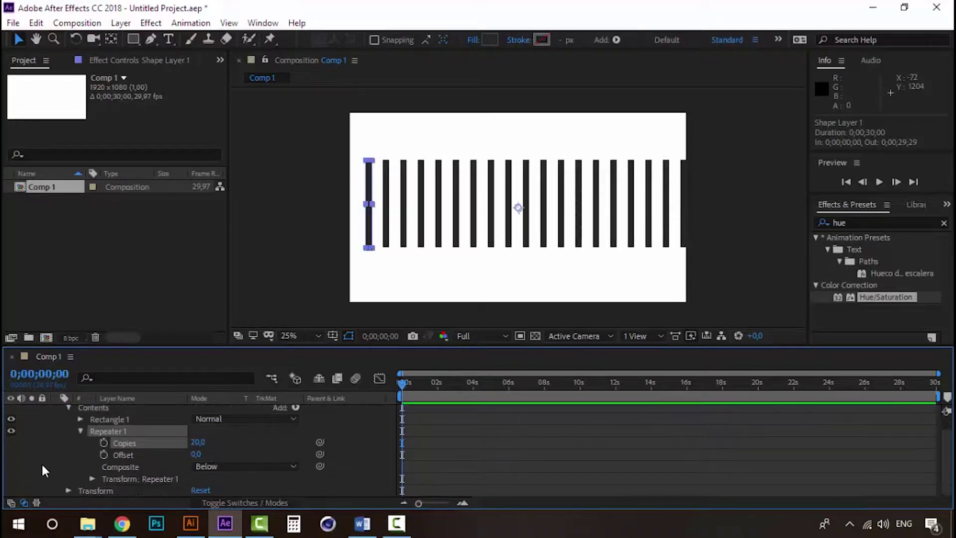
{"action": "left_click", "coordinate": [92, 478]}
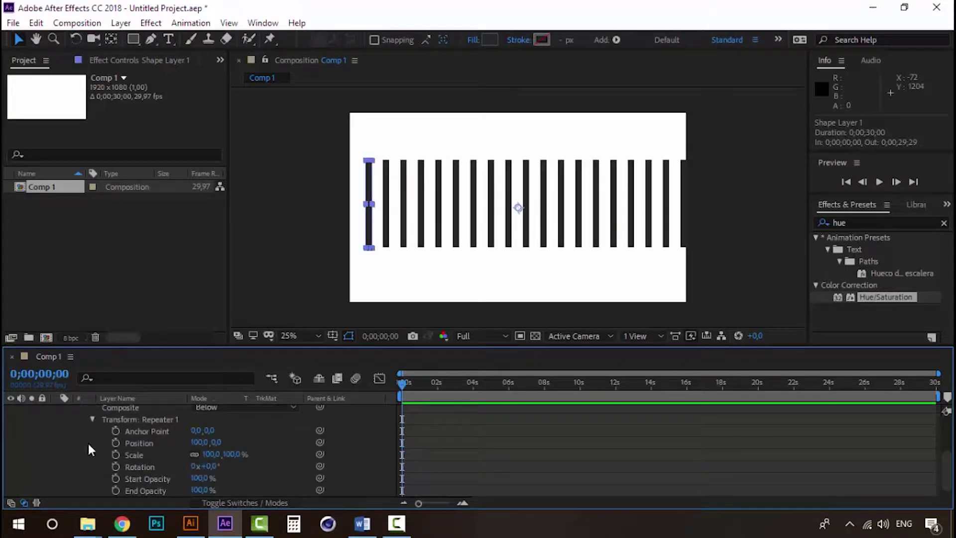
{"action": "scroll", "coordinate": [88, 451], "scroll_direction": "down", "scroll_amount": 1}
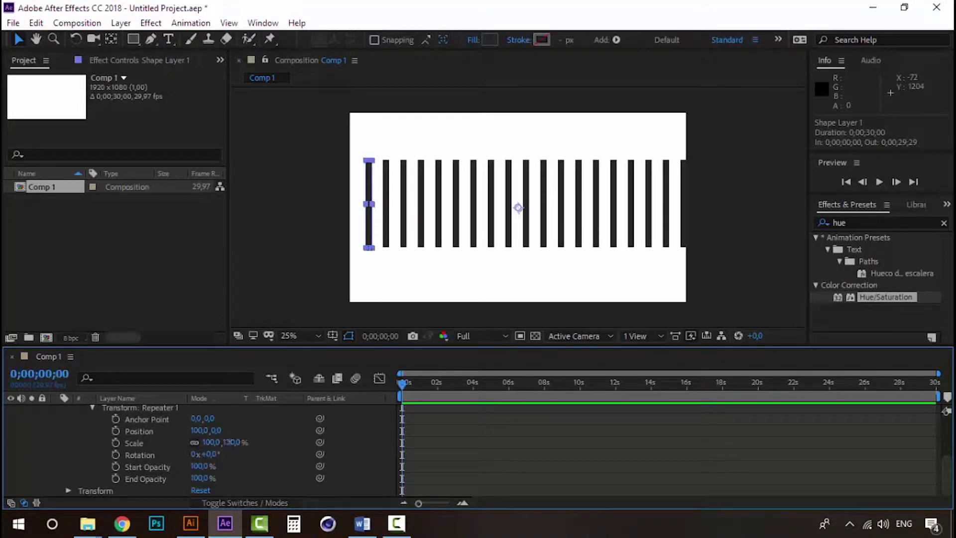
{"action": "mouse_move", "coordinate": [230, 442]}
{"action": "left_mouse_down"}
{"action": "mouse_move", "coordinate": [218, 442]}
{"action": "mouse_move", "coordinate": [234, 454]}
{"action": "left_mouse_up"}
{"action": "key", "text": "ctrl+z"}
{"action": "key", "text": "ctrl+z"}
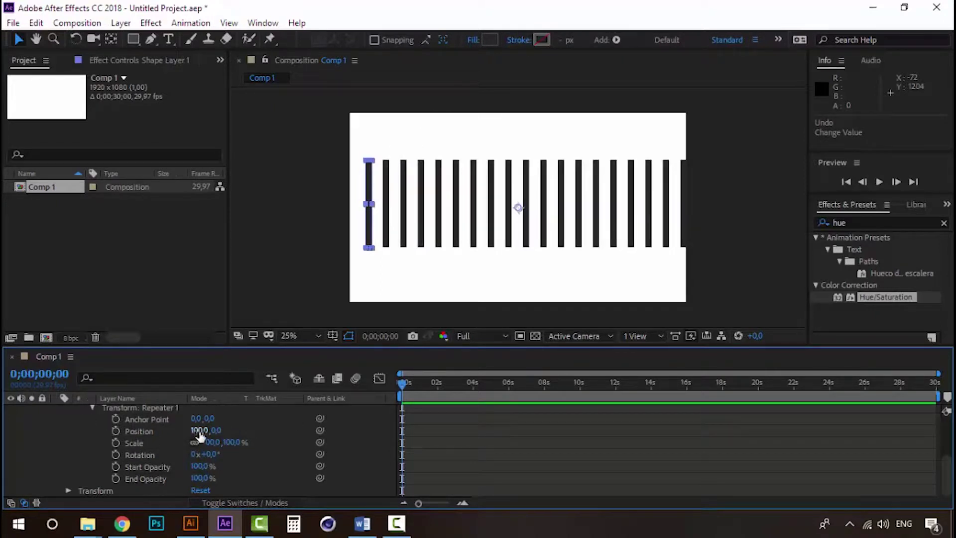
Tighten the repeater Position offset to 66 px and bring the copies up to 27
{"action": "left_click_drag", "start_coordinate": [199, 430], "coordinate": [188, 431]}
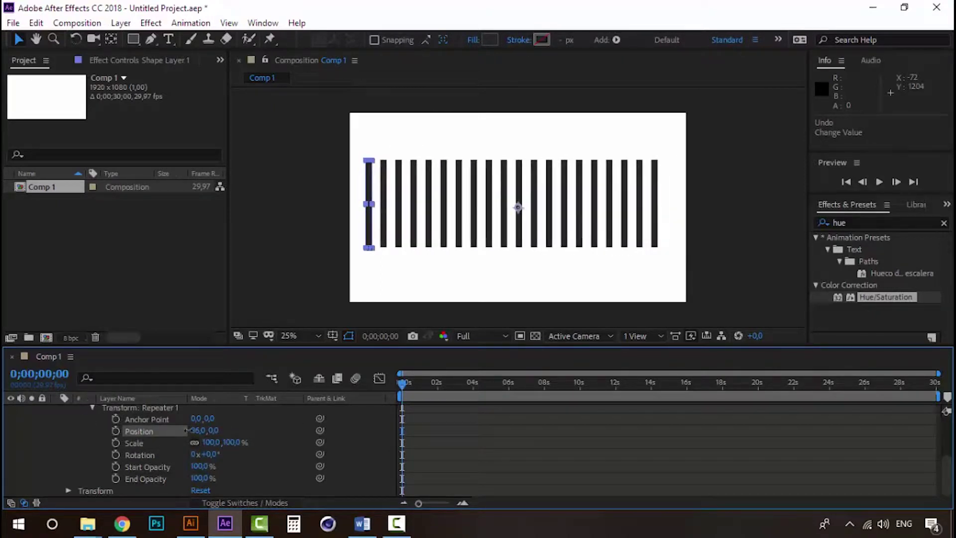
{"action": "left_click_drag", "start_coordinate": [185, 431], "coordinate": [196, 431]}
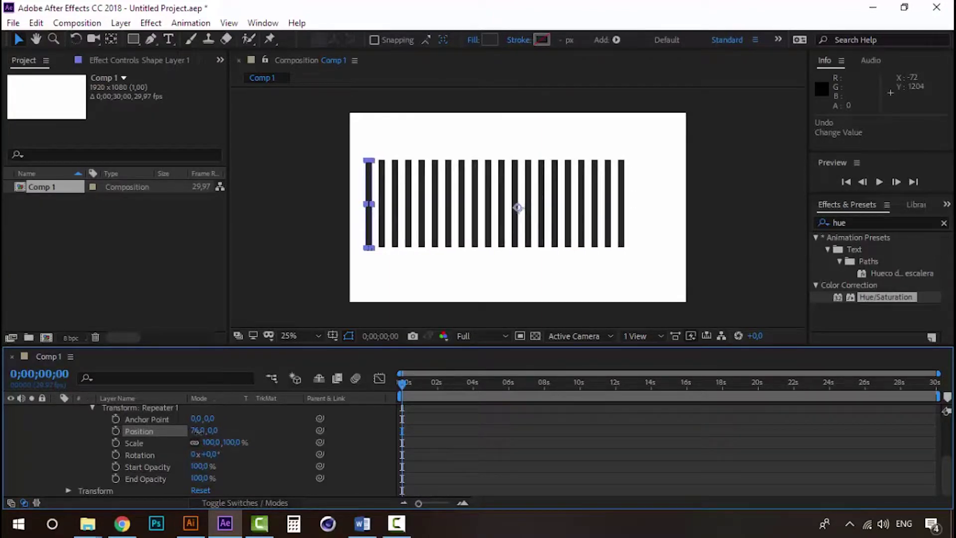
{"action": "left_click_drag", "start_coordinate": [197, 431], "coordinate": [189, 431]}
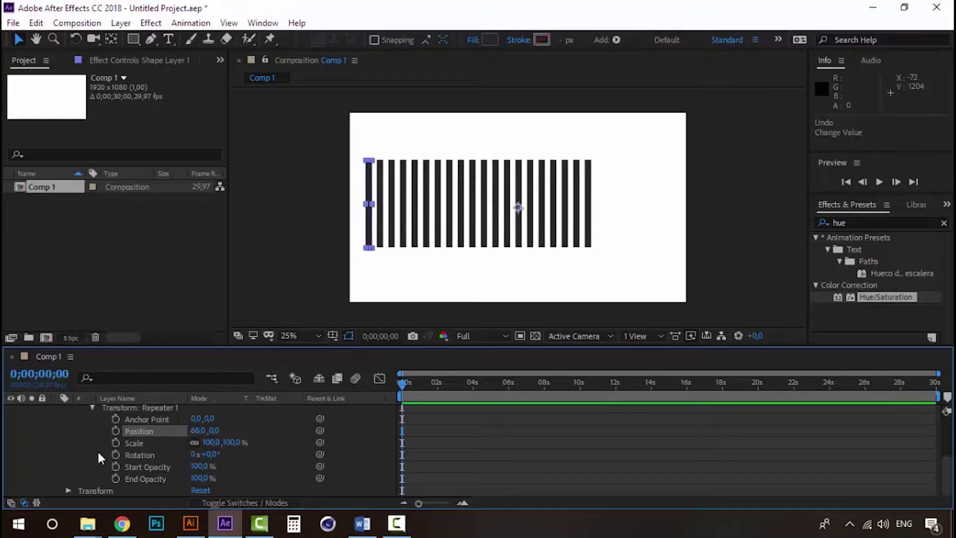
{"action": "scroll", "coordinate": [88, 455], "scroll_direction": "up", "scroll_amount": 3}
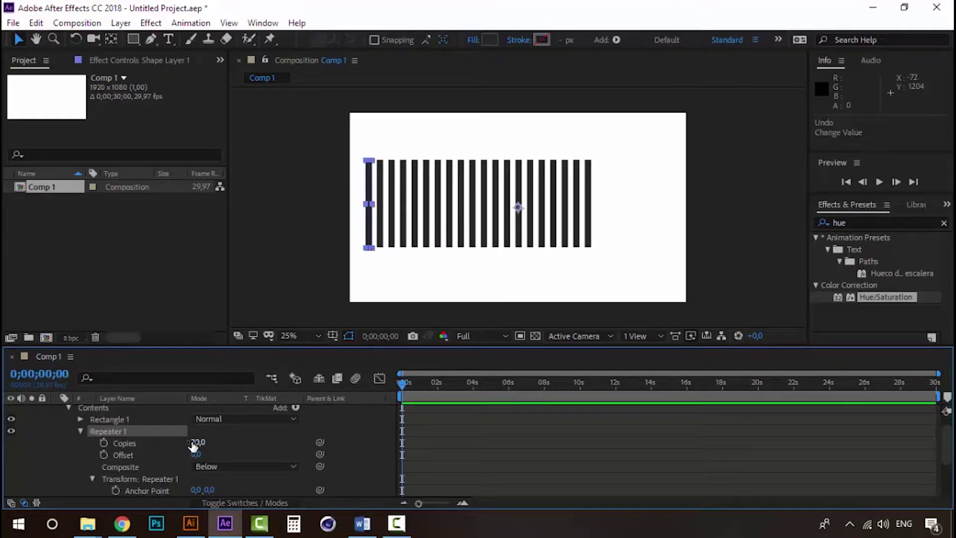
{"action": "left_click_drag", "start_coordinate": [193, 443], "coordinate": [196, 443]}
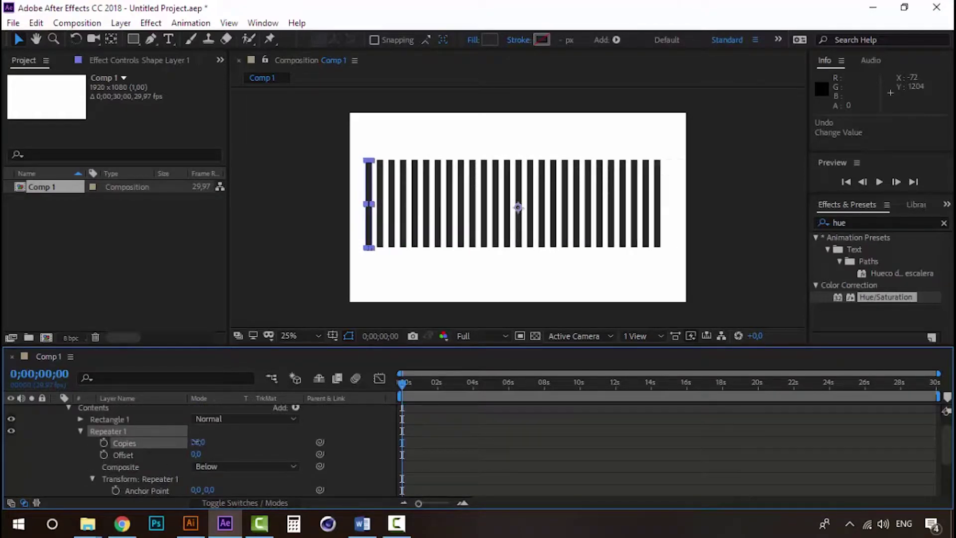
{"action": "left_click_drag", "start_coordinate": [196, 443], "coordinate": [197, 443]}
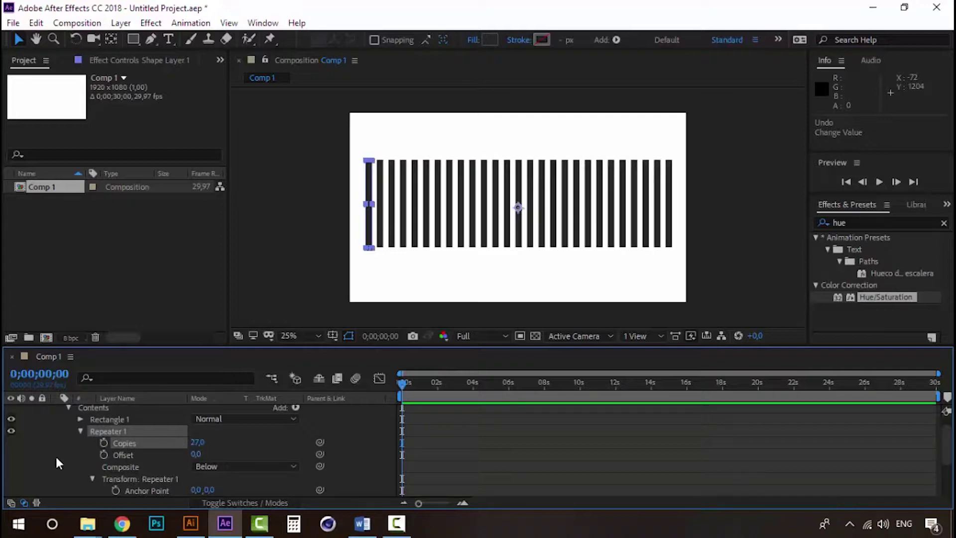
{"action": "scroll", "coordinate": [56, 455], "scroll_direction": "down", "scroll_amount": 1}
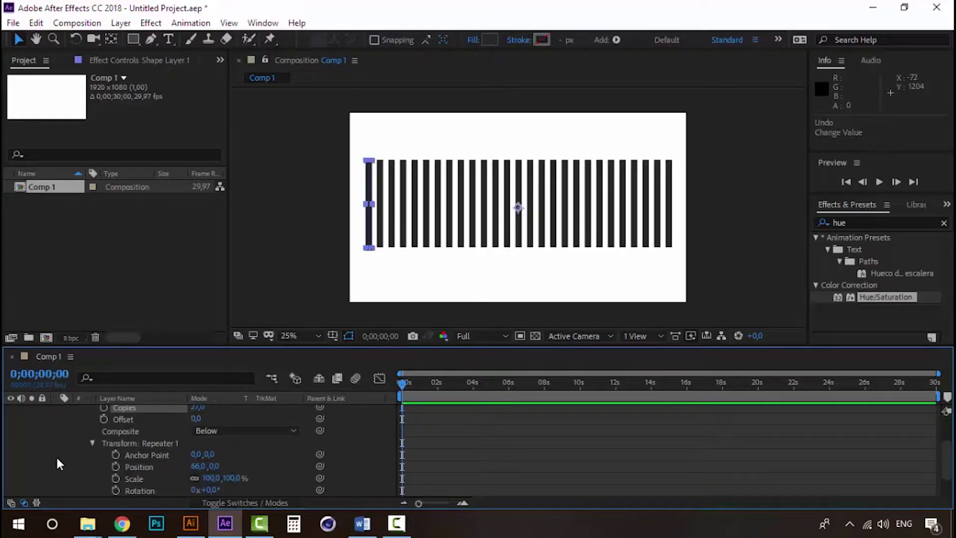
{"action": "scroll", "coordinate": [58, 455], "scroll_direction": "down", "scroll_amount": 1}
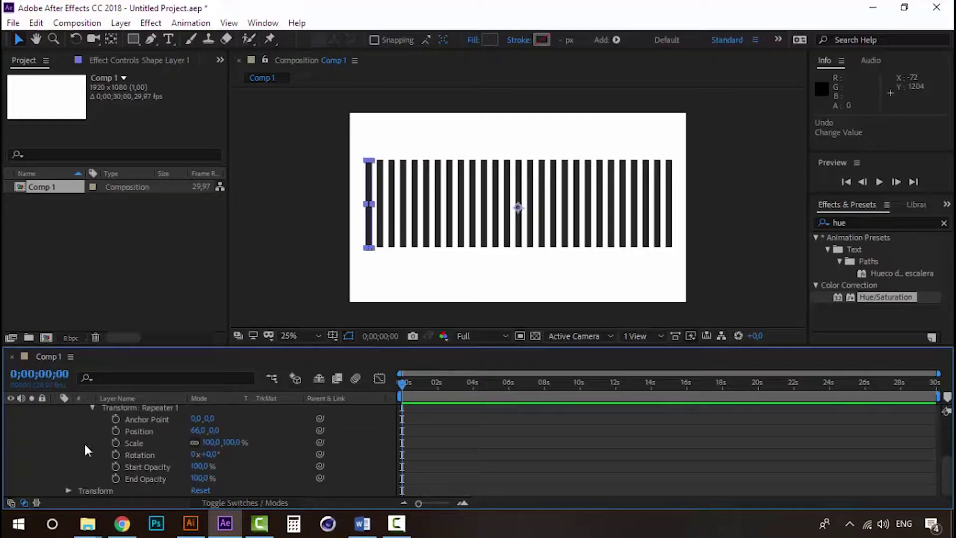
Add a Wiggle Transform to Shape Layer 1's contents
{"action": "left_click", "coordinate": [92, 408]}
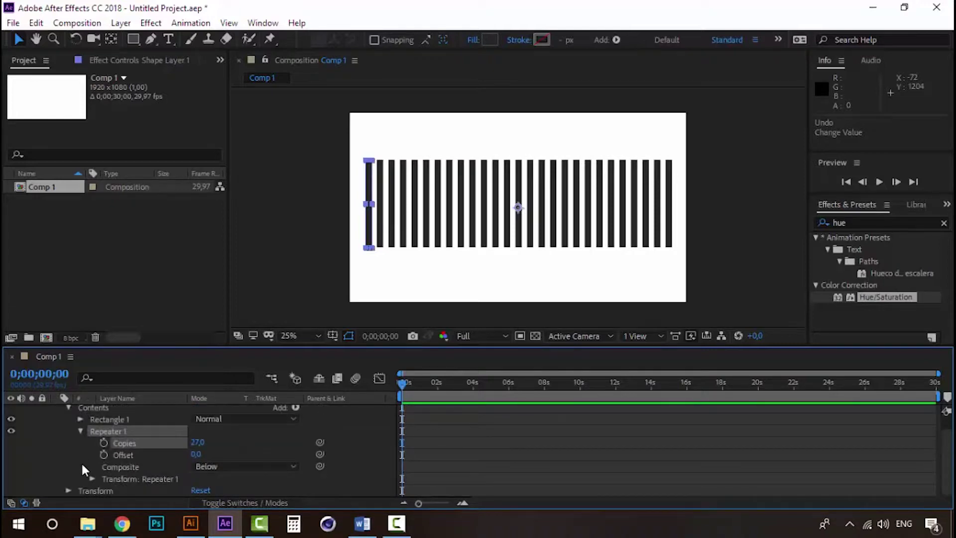
{"action": "scroll", "coordinate": [82, 459], "scroll_direction": "up", "scroll_amount": 1}
{"action": "left_click", "coordinate": [295, 422]}
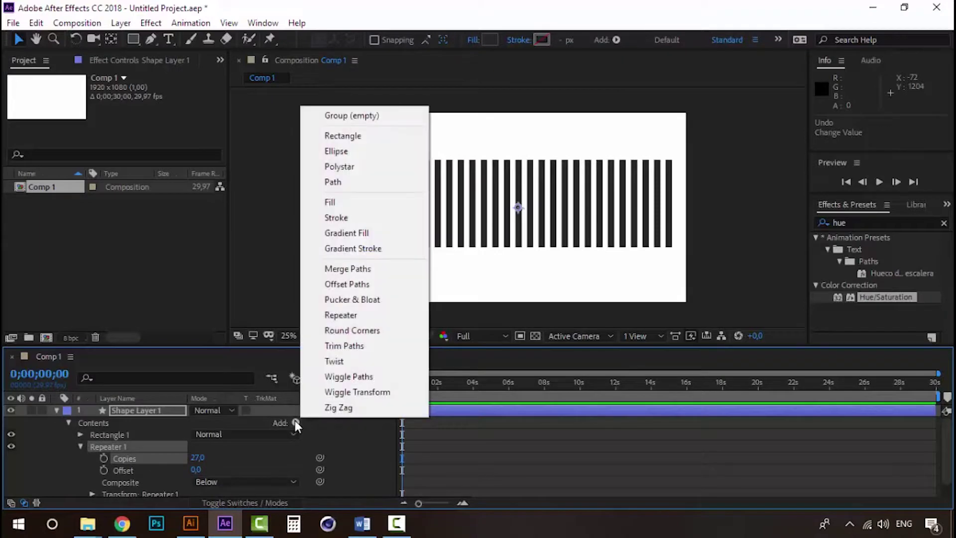
{"action": "left_click", "coordinate": [348, 393]}
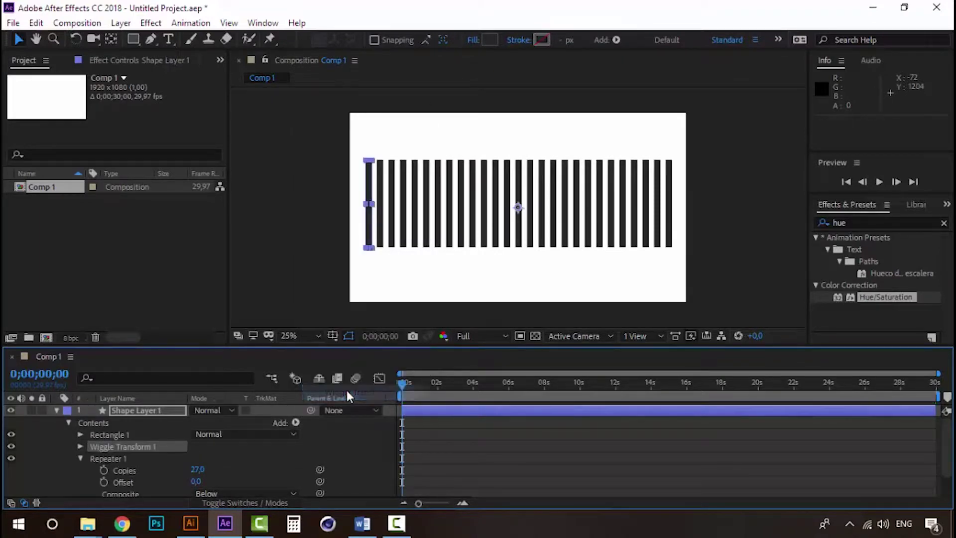
Move Wiggle Transform 1 below Repeater 1 and expand its Transform group
{"action": "left_click", "coordinate": [79, 458]}
{"action": "left_click_drag", "start_coordinate": [115, 447], "coordinate": [105, 460]}
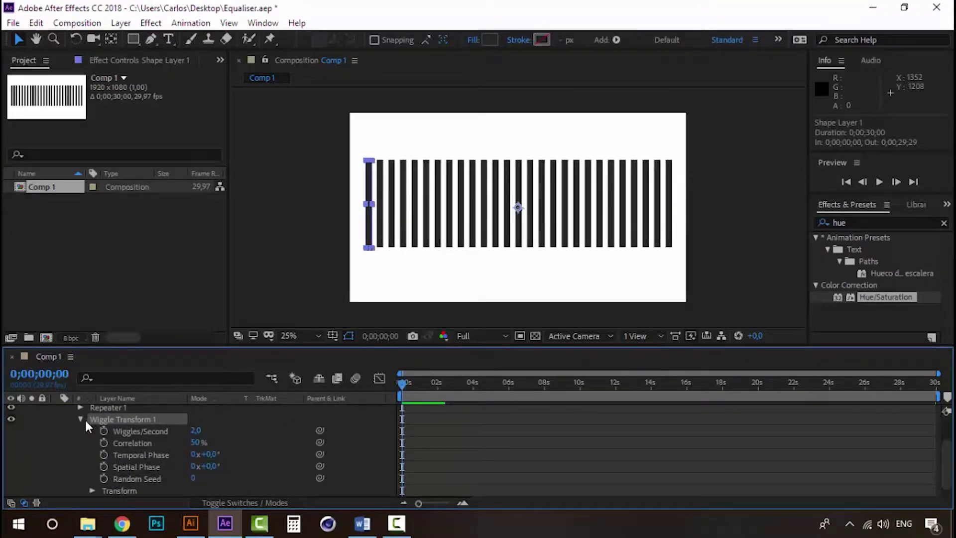
{"action": "left_click", "coordinate": [92, 490]}
{"action": "scroll", "coordinate": [107, 479], "scroll_direction": "down", "scroll_amount": 2}
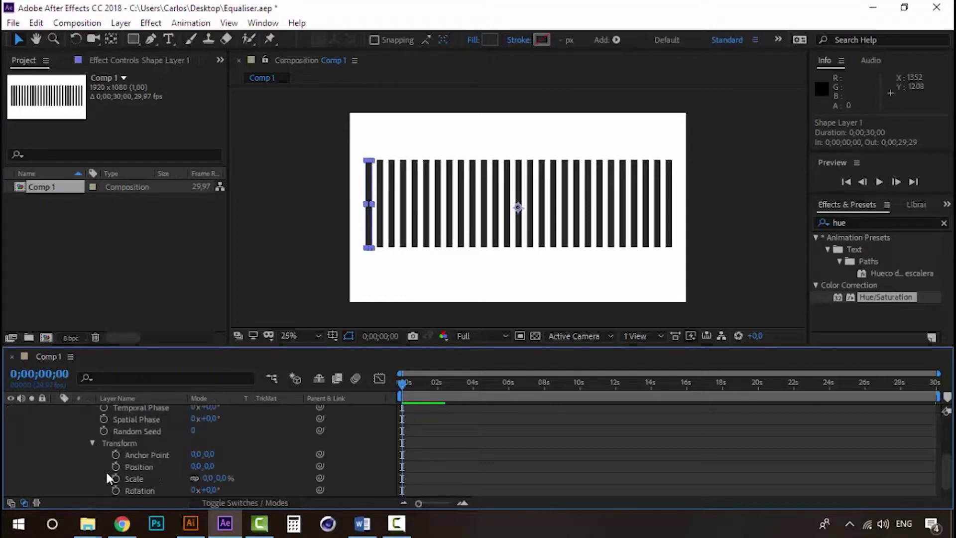
{"action": "scroll", "coordinate": [66, 442], "scroll_direction": "up", "scroll_amount": 3}
{"action": "scroll", "coordinate": [70, 443], "scroll_direction": "up", "scroll_amount": 2}
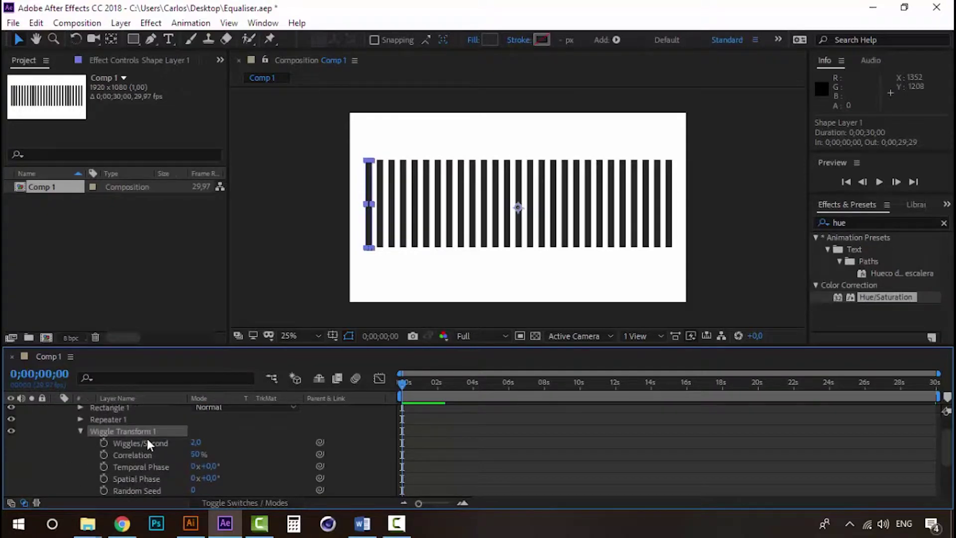
{"action": "scroll", "coordinate": [81, 448], "scroll_direction": "down", "scroll_amount": 2}
{"action": "scroll", "coordinate": [81, 447], "scroll_direction": "down", "scroll_amount": 2}
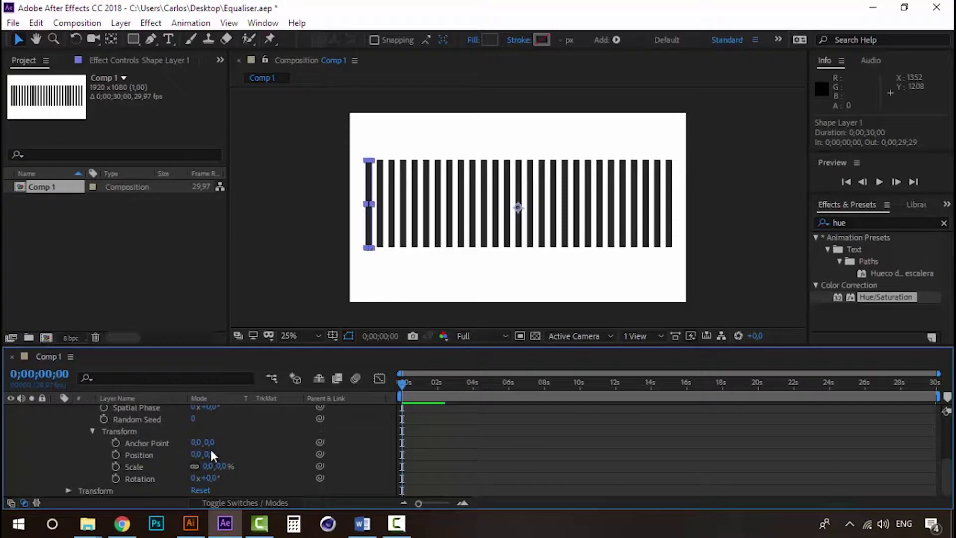
Scrub the wiggle Position to 0,99, preview the motion, and undo a trial scale change
{"action": "left_click_drag", "start_coordinate": [211, 455], "coordinate": [281, 454]}
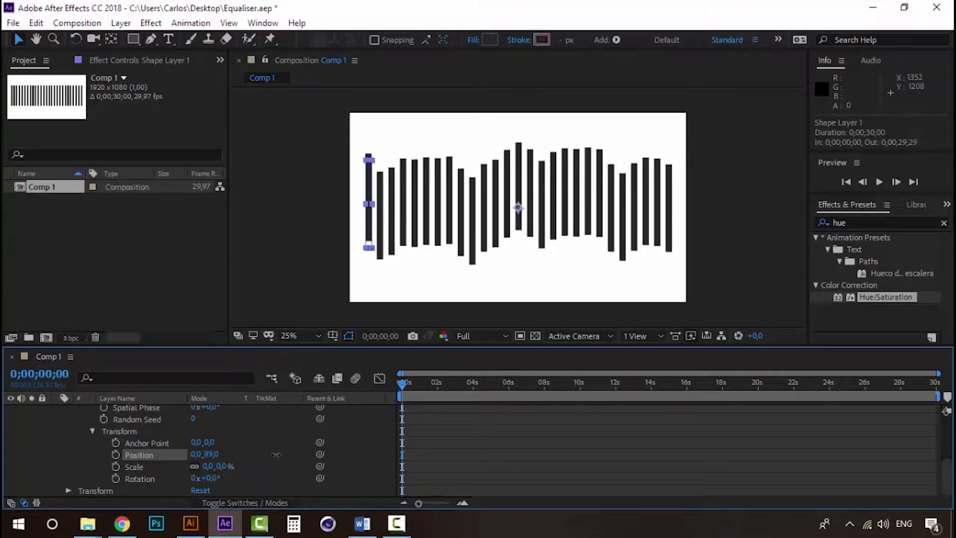
{"action": "key", "text": "space"}
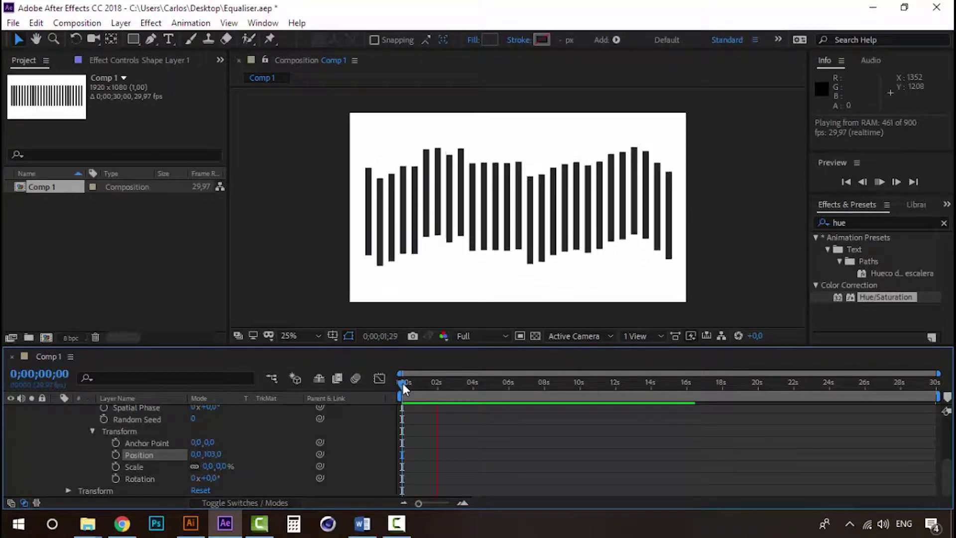
{"action": "key", "text": "space"}
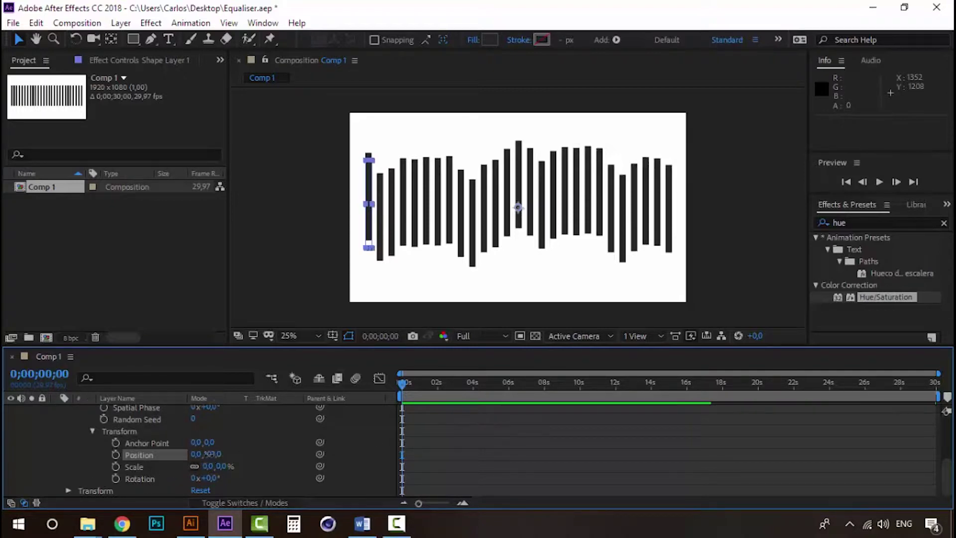
{"action": "left_click_drag", "start_coordinate": [209, 454], "coordinate": [202, 455]}
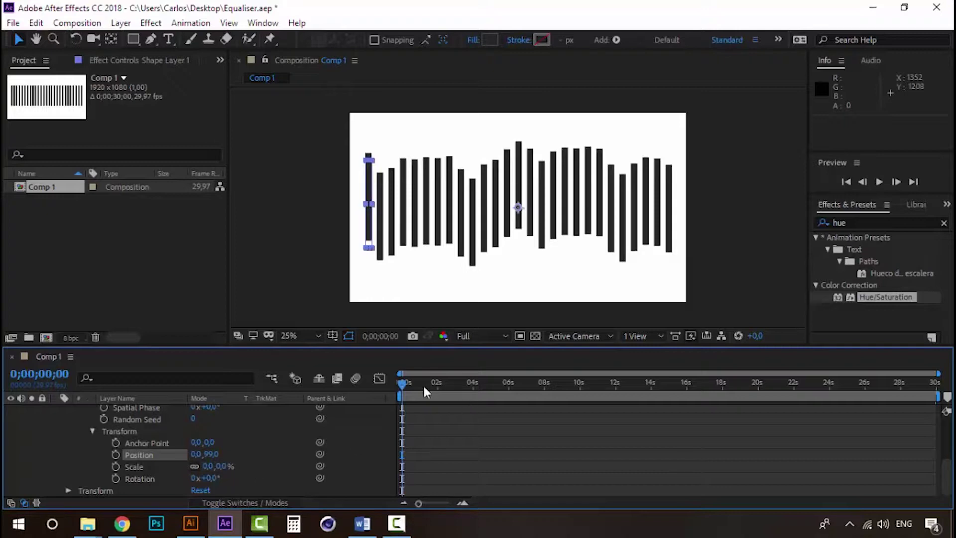
{"action": "left_click_drag", "start_coordinate": [423, 384], "coordinate": [402, 385]}
{"action": "mouse_move", "coordinate": [216, 467]}
{"action": "left_mouse_down"}
{"action": "mouse_move", "coordinate": [227, 477]}
{"action": "mouse_move", "coordinate": [240, 468]}
{"action": "left_mouse_up"}
{"action": "key", "text": "ctrl+z"}
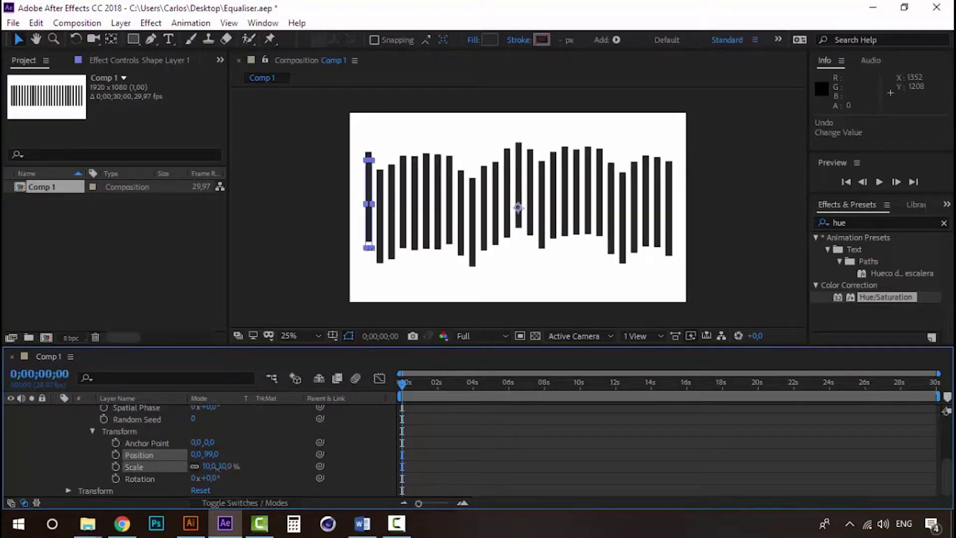
{"action": "key", "text": "ctrl+z"}
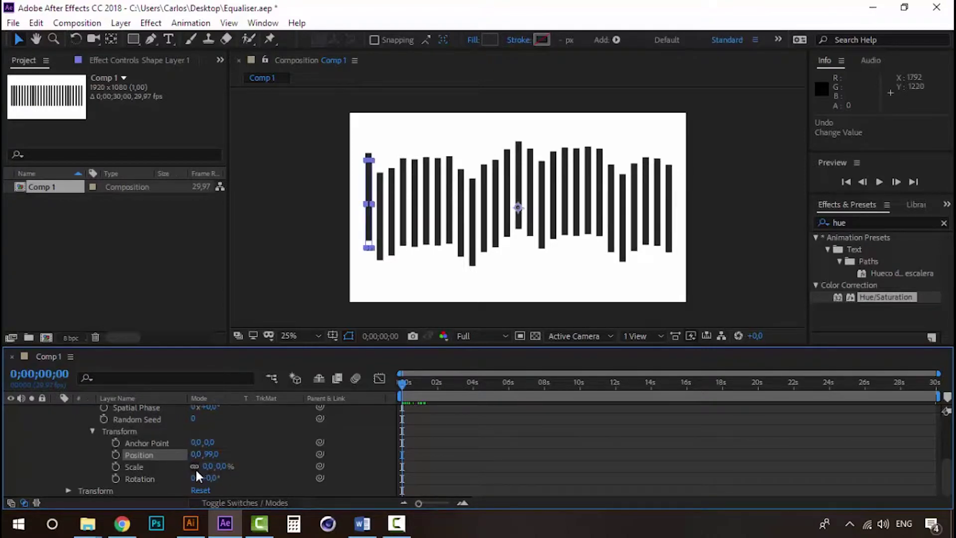
Set wiggle Scale to 0,0,-39,0%, drag the bar row lower, and preview it
{"action": "left_click", "coordinate": [256, 460]}
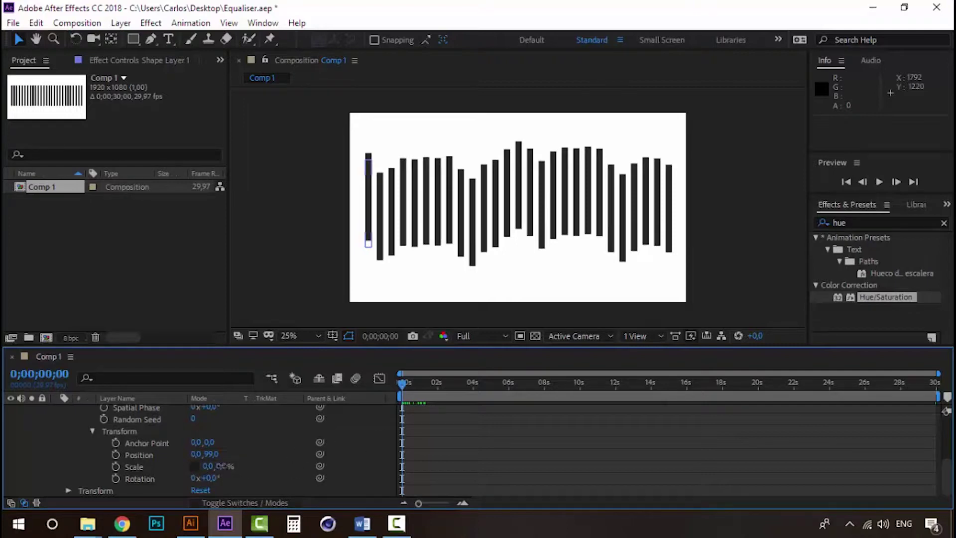
{"action": "left_click_drag", "start_coordinate": [218, 466], "coordinate": [194, 465]}
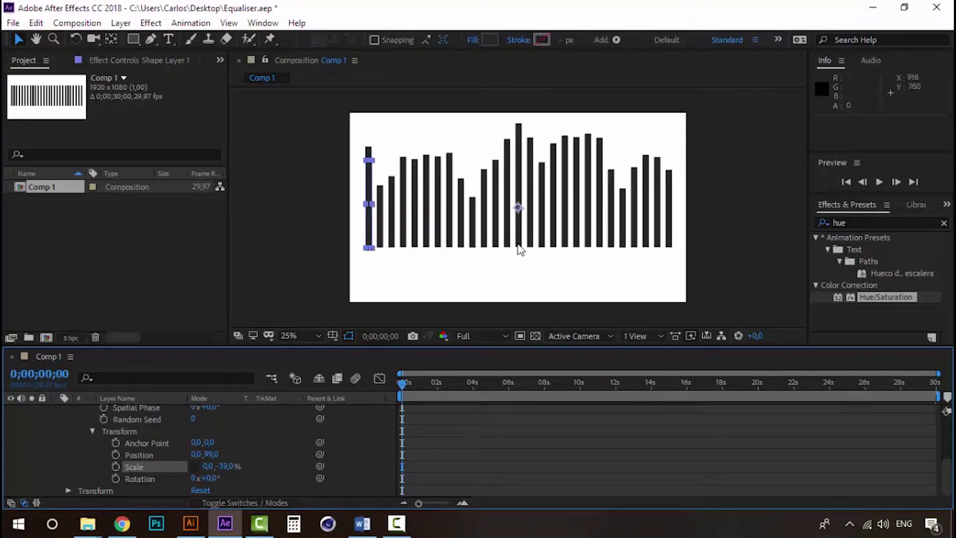
{"action": "left_click", "coordinate": [523, 167]}
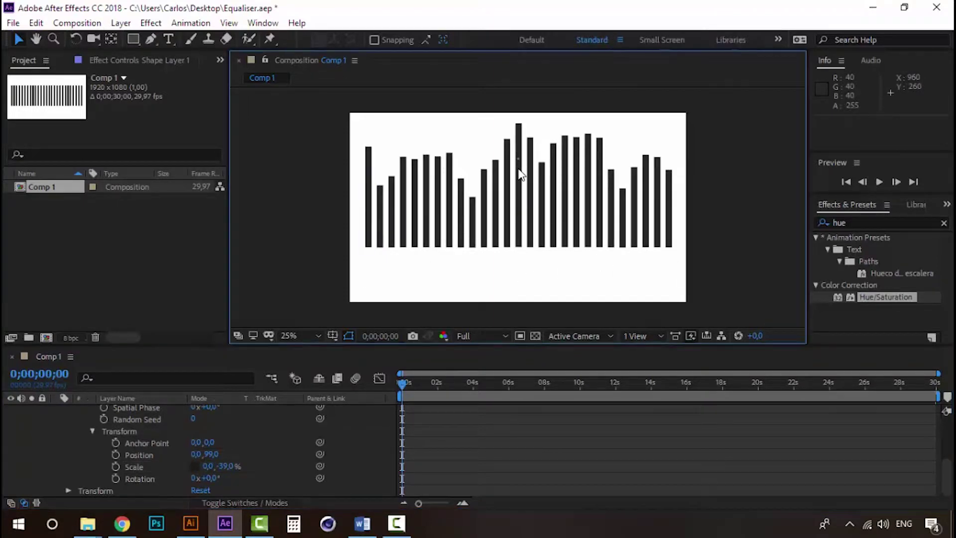
{"action": "left_click", "coordinate": [369, 178]}
{"action": "left_click_drag", "start_coordinate": [371, 182], "coordinate": [371, 204]}
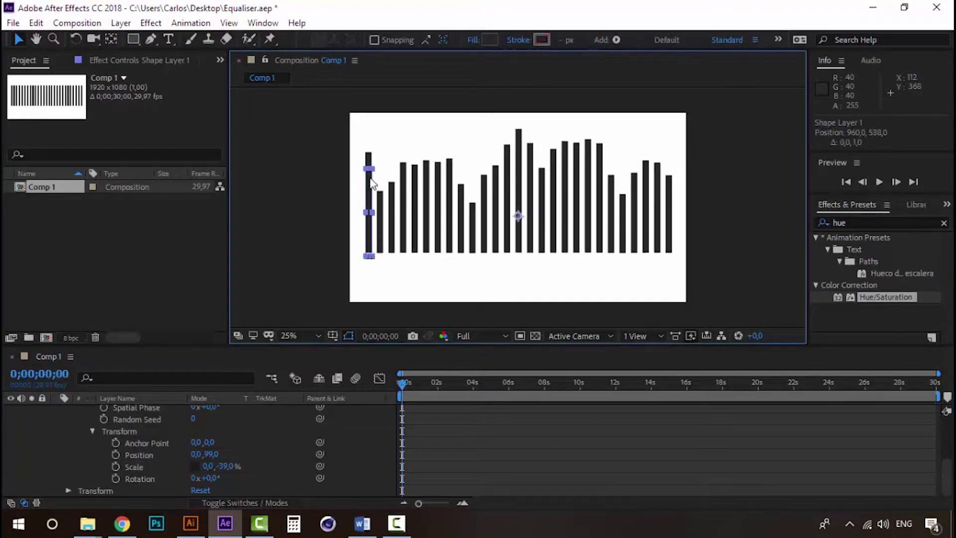
{"action": "left_click", "coordinate": [401, 382]}
{"action": "key", "text": "space"}
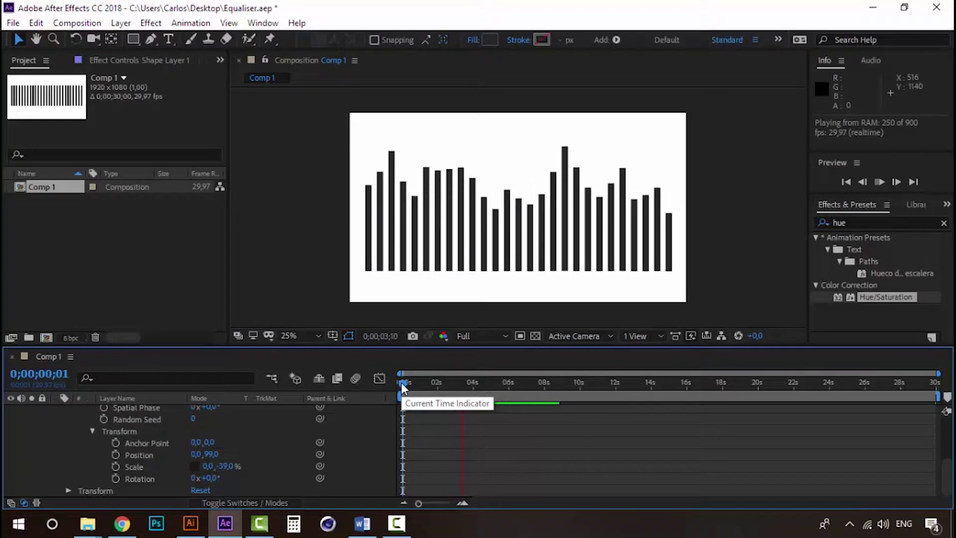
{"action": "key", "text": "space"}
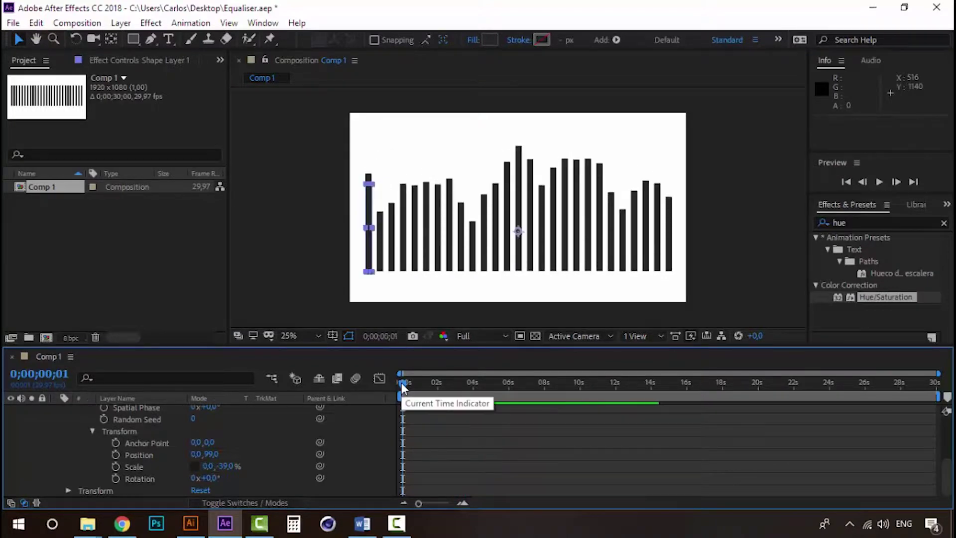
Raise Wiggles/Second to 6 and preview the faster bar motion
{"action": "scroll", "coordinate": [68, 445], "scroll_direction": "up", "scroll_amount": 2}
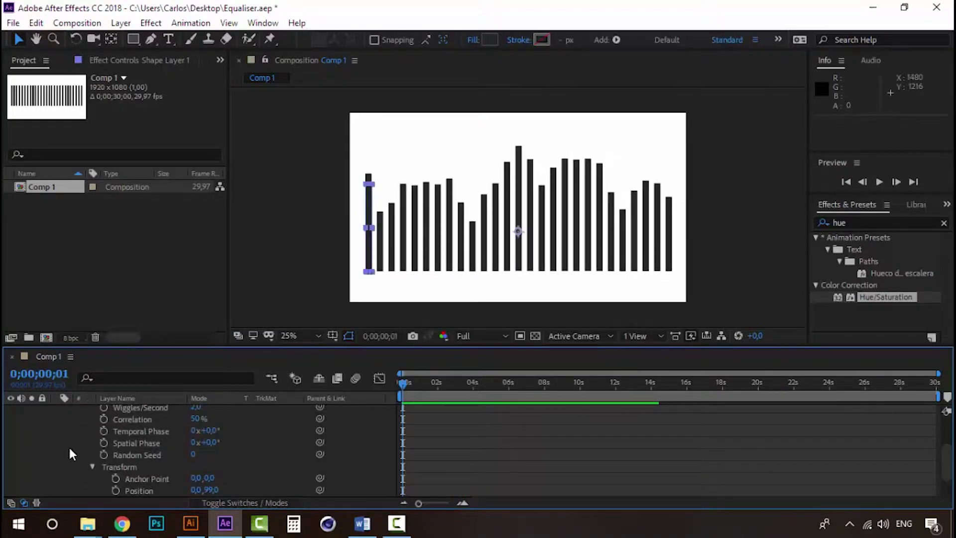
{"action": "scroll", "coordinate": [68, 446], "scroll_direction": "up", "scroll_amount": 2}
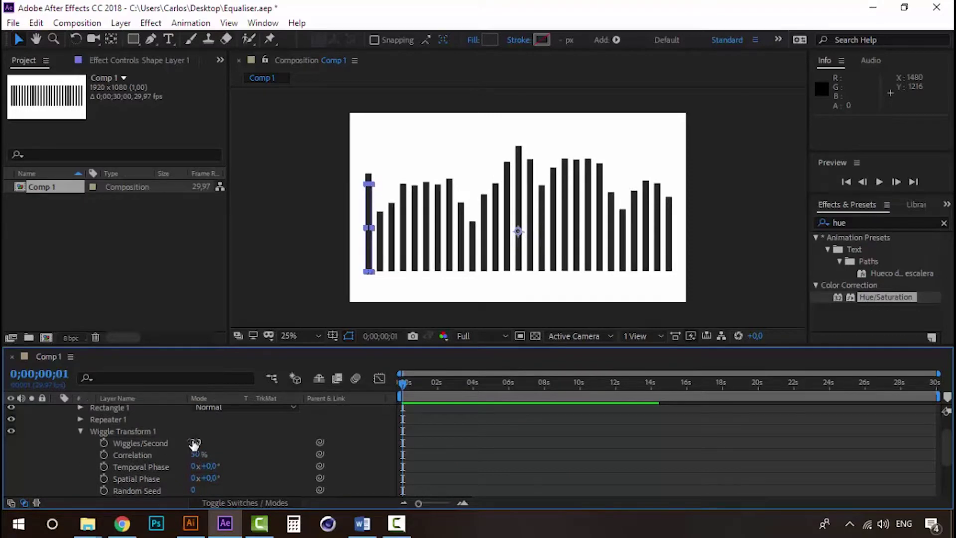
{"action": "left_click_drag", "start_coordinate": [196, 441], "coordinate": [383, 427]}
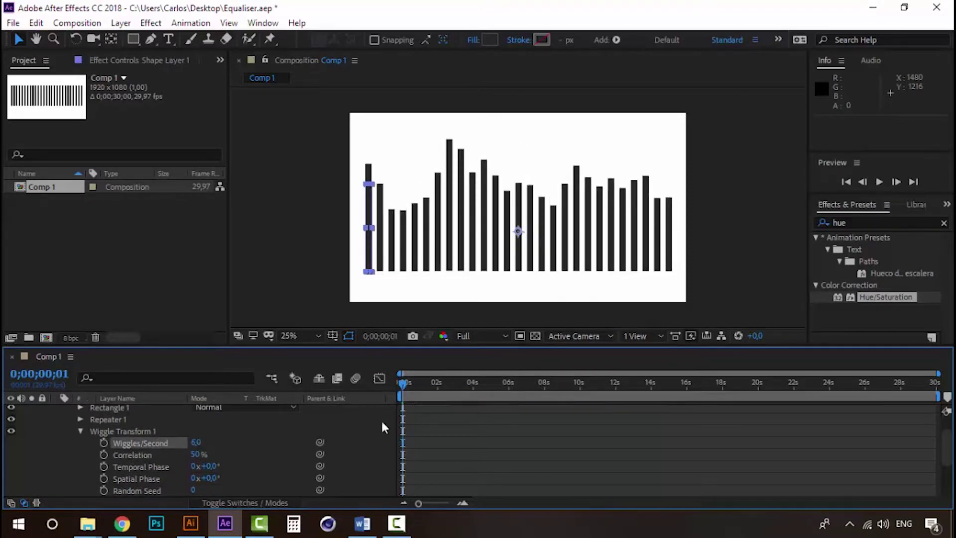
{"action": "key", "text": "space"}
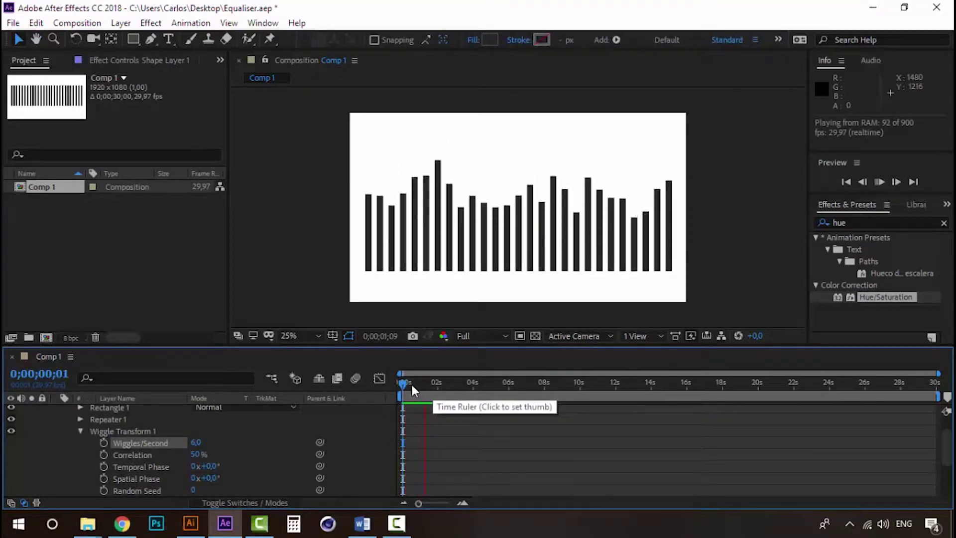
{"action": "key", "text": "space"}
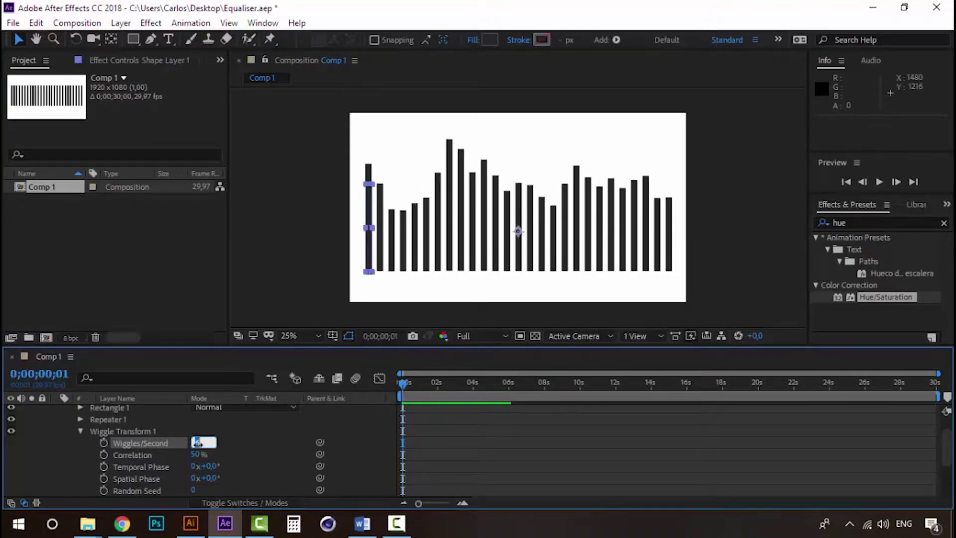
Set 4 wiggles per second, preview again, and save Equaliser.aep
{"action": "type", "text": "4"}
{"action": "key", "text": "Return"}
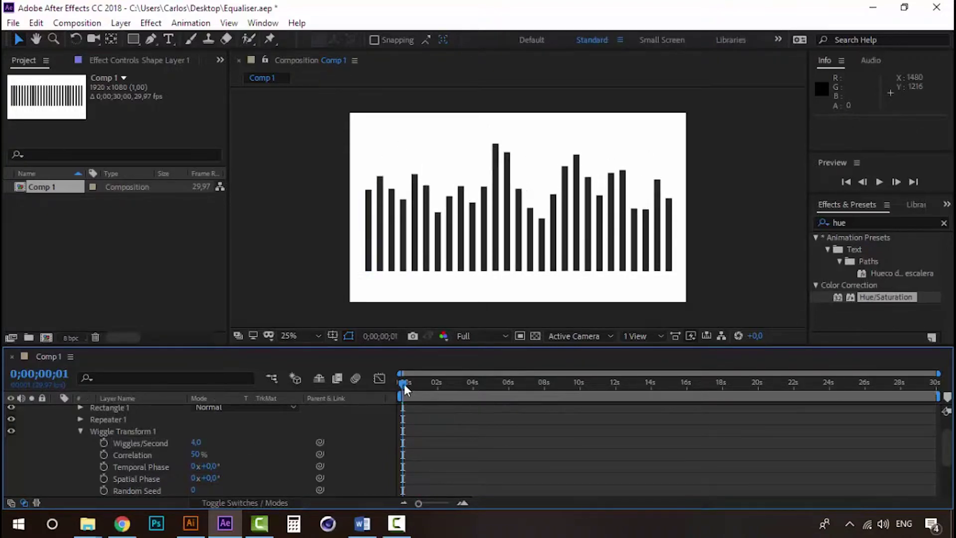
{"action": "key", "text": "space"}
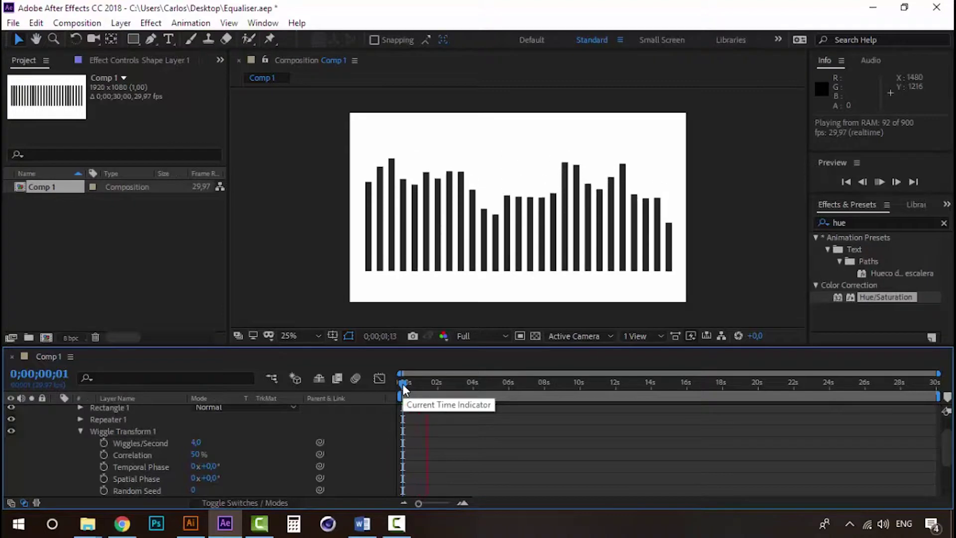
{"action": "key", "text": "space"}
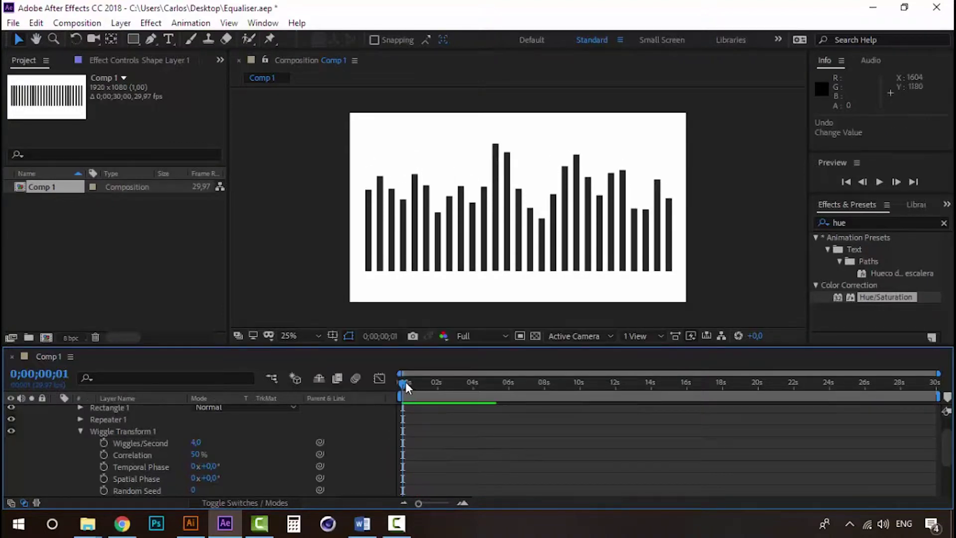
{"action": "key", "text": "space"}
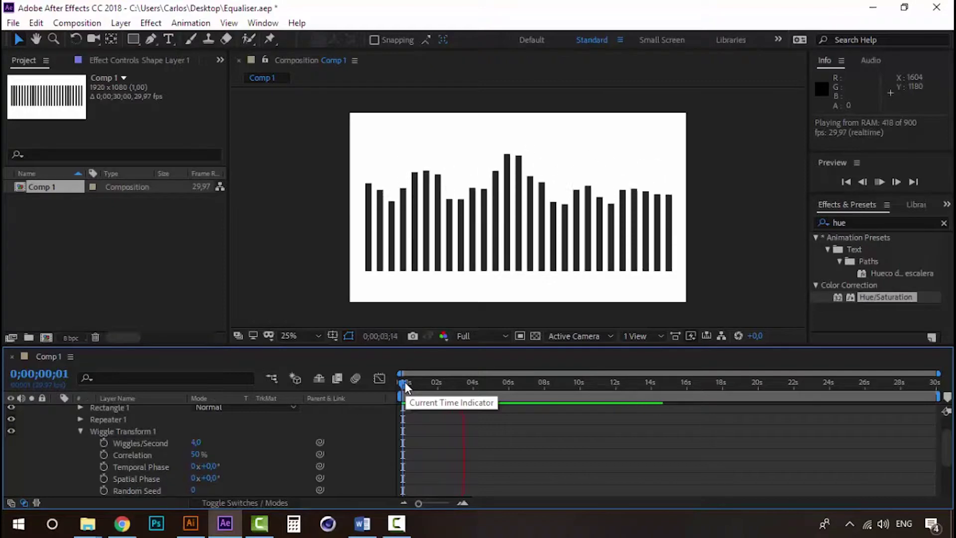
{"action": "key", "text": "space"}
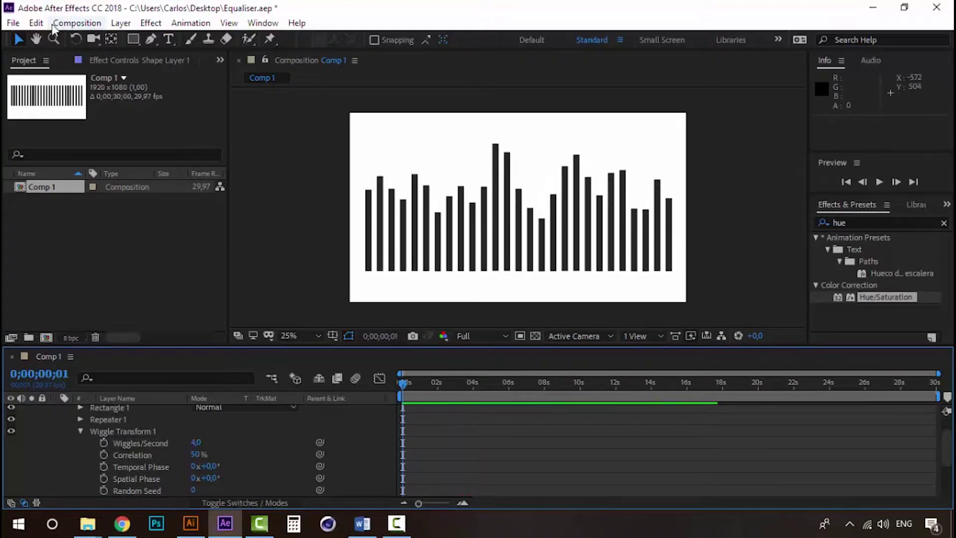
{"action": "key", "text": "ctrl+s"}
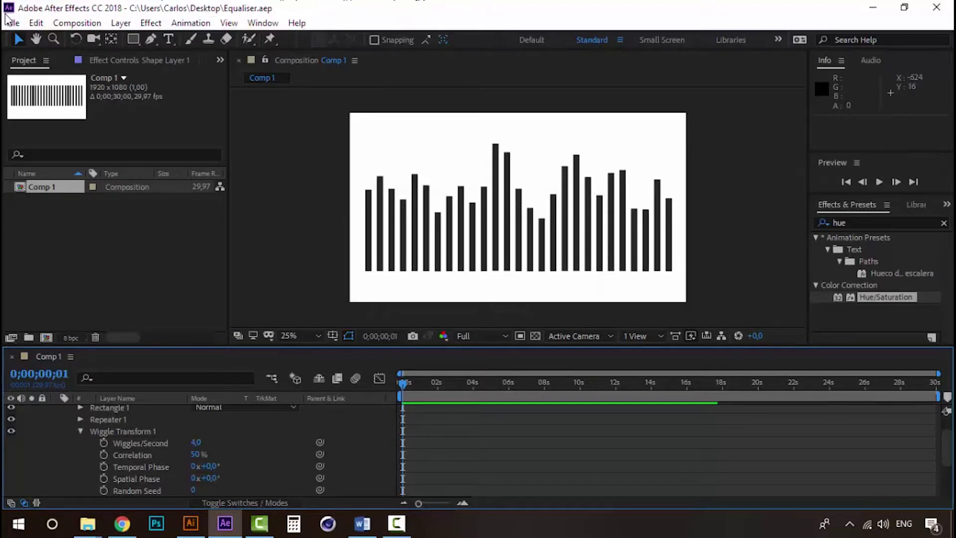
Open the recent Music Website.aep project
{"action": "left_click", "coordinate": [12, 23]}
{"action": "mouse_move", "coordinate": [150, 78]}
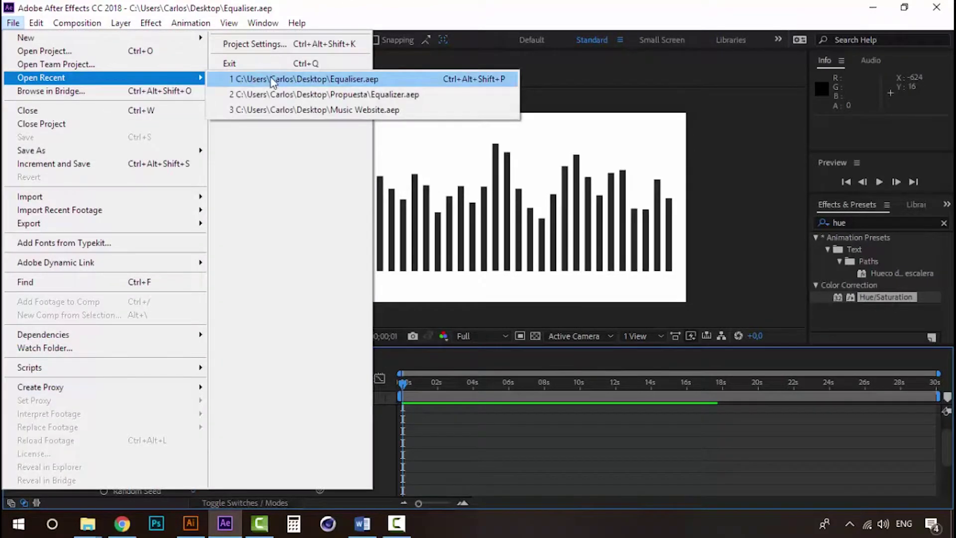
{"action": "left_click", "coordinate": [315, 110]}
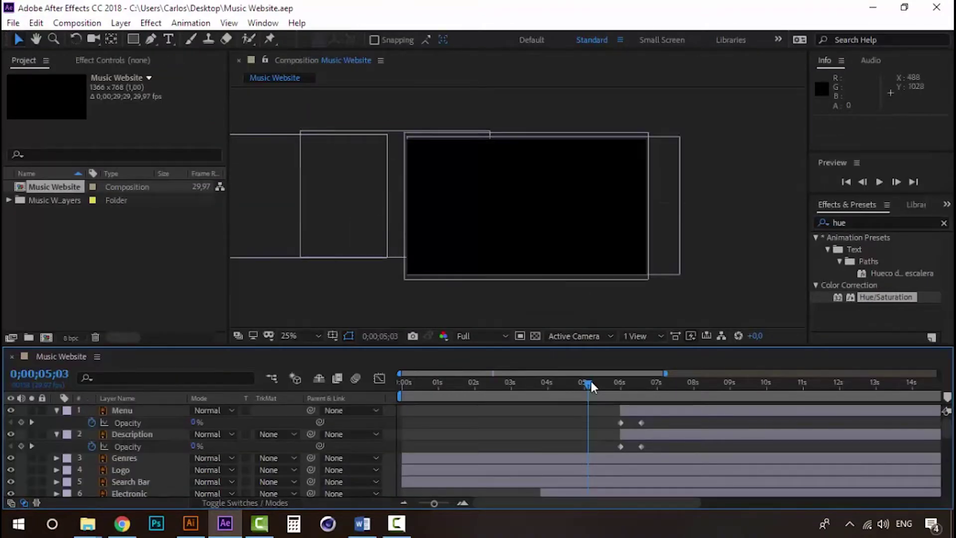
Place Comp 1 from the Equaliser.aep folder as the top layer, scaled down to 24%
{"action": "left_click", "coordinate": [91, 242]}
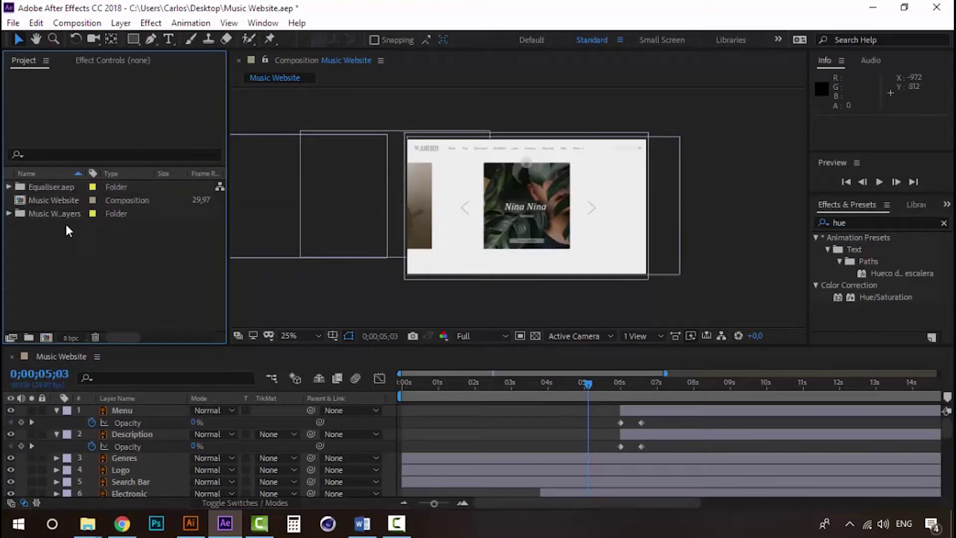
{"action": "left_click", "coordinate": [45, 193]}
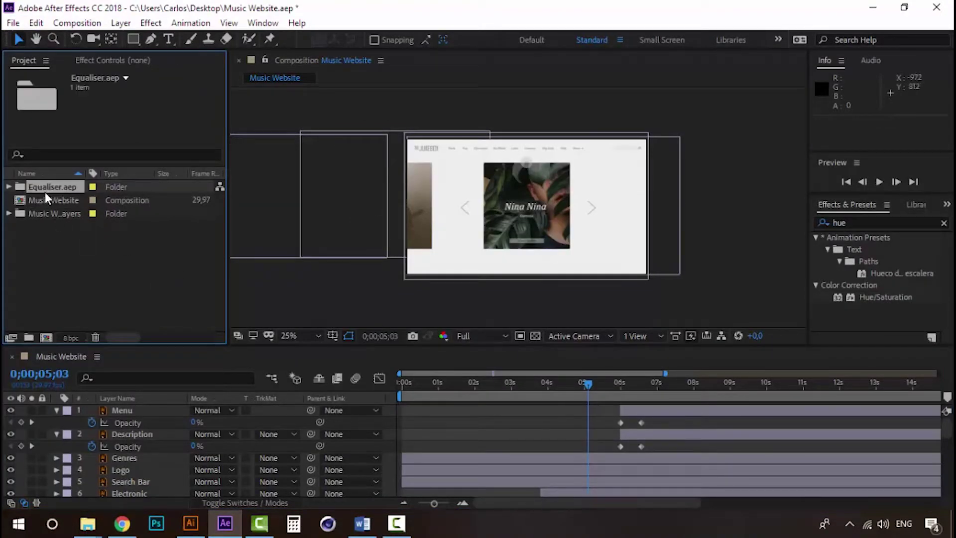
{"action": "left_click", "coordinate": [8, 187]}
{"action": "left_click", "coordinate": [8, 187]}
{"action": "left_click", "coordinate": [9, 187]}
{"action": "left_click_drag", "start_coordinate": [50, 200], "coordinate": [126, 410]}
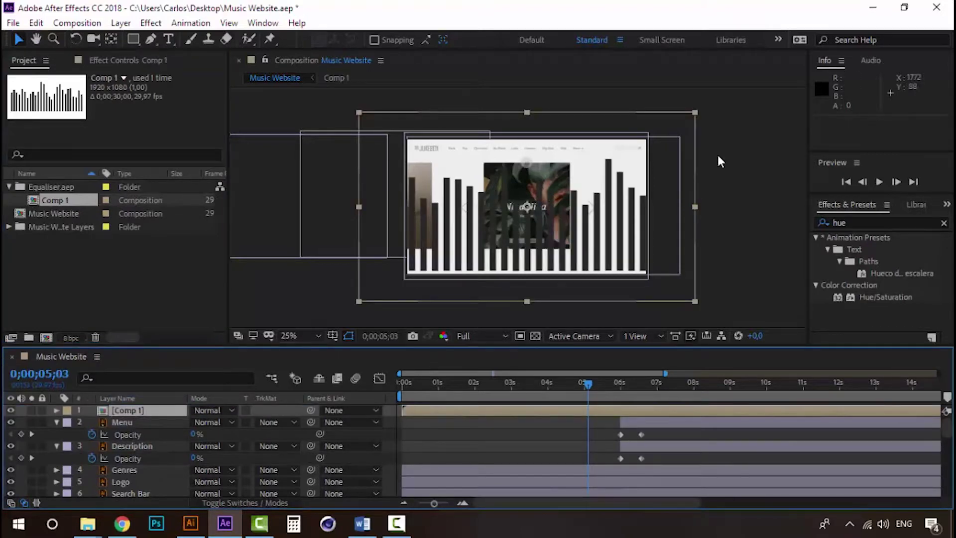
{"action": "left_click_drag", "start_coordinate": [695, 113], "coordinate": [570, 167]}
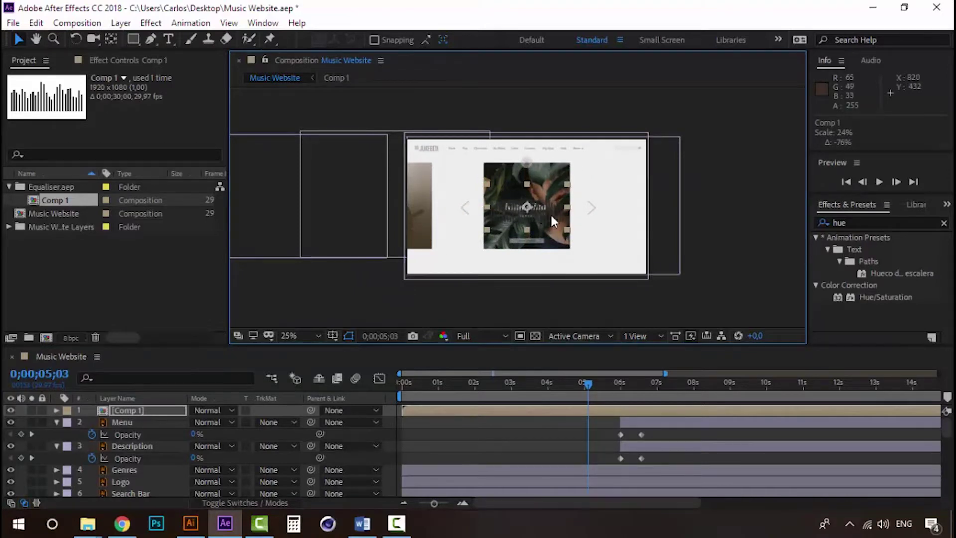
Move the equaliser below the artist image and shrink it to 19%
{"action": "left_click_drag", "start_coordinate": [551, 215], "coordinate": [551, 267]}
{"action": "left_click_drag", "start_coordinate": [567, 232], "coordinate": [560, 234]}
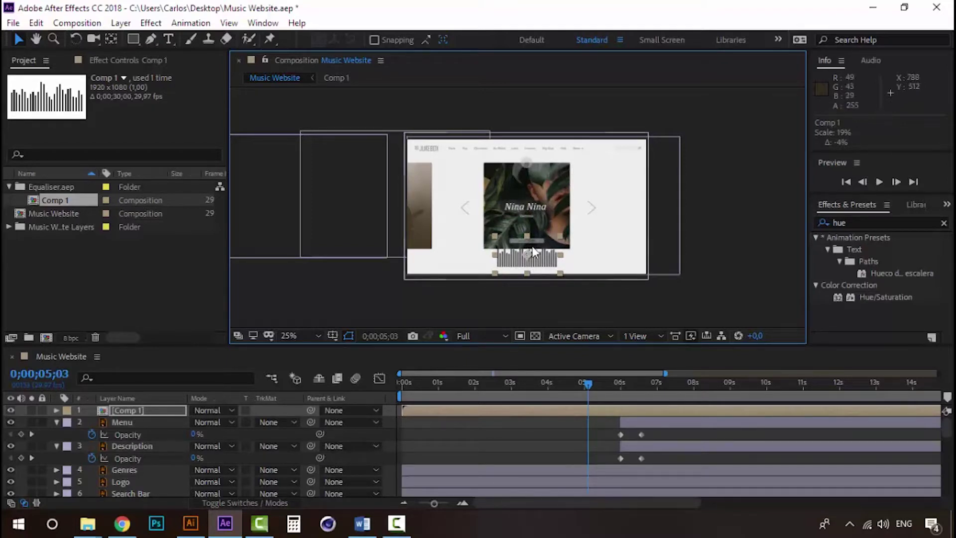
{"action": "scroll", "coordinate": [531, 245], "scroll_direction": "down", "scroll_amount": 2}
{"action": "scroll", "coordinate": [531, 247], "scroll_direction": "up", "scroll_amount": 4}
{"action": "scroll", "coordinate": [540, 282], "scroll_direction": "down", "scroll_amount": 1}
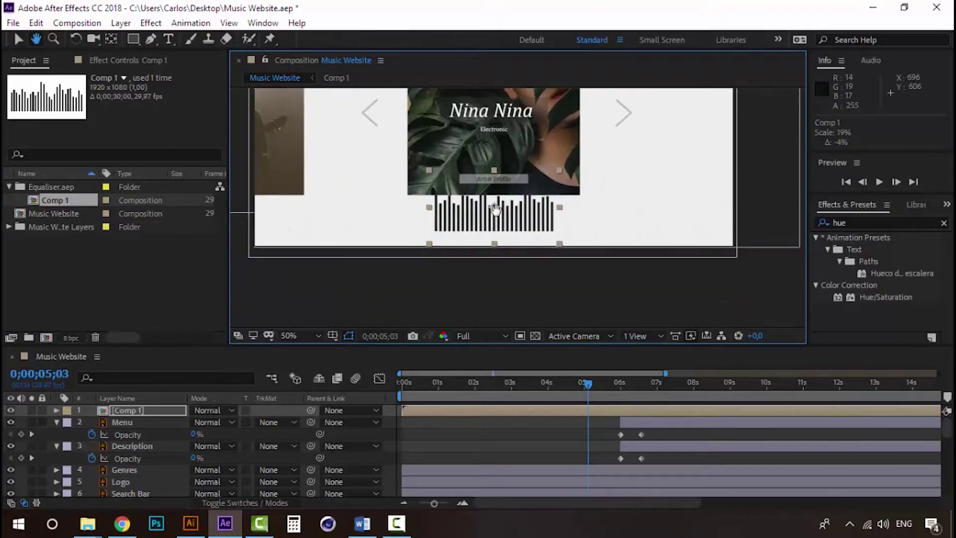
{"action": "scroll", "coordinate": [540, 282], "scroll_direction": "up", "scroll_amount": 2}
Flatten the equaliser bars, lower it to 683, 699 under the card, and preview from the start
{"action": "left_click_drag", "start_coordinate": [517, 232], "coordinate": [517, 244]}
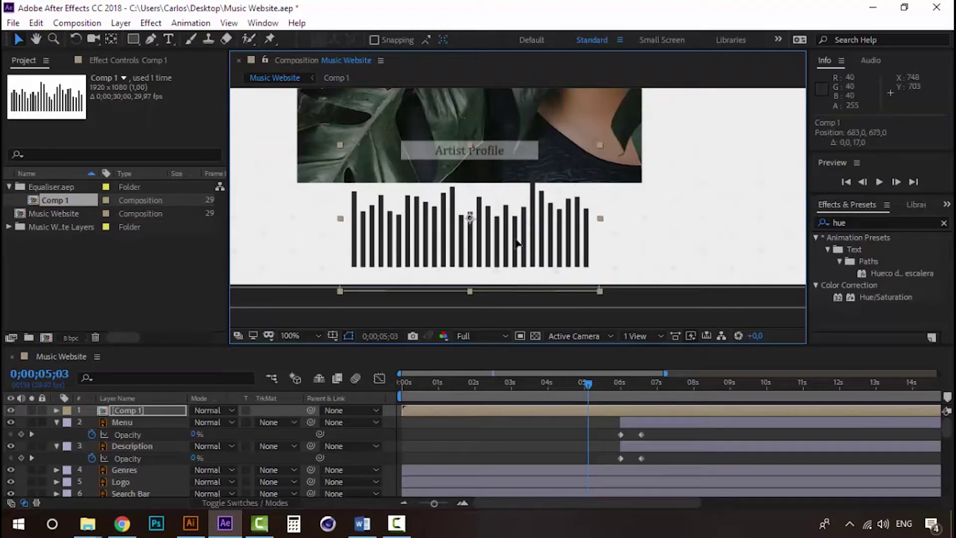
{"action": "left_click_drag", "start_coordinate": [470, 144], "coordinate": [470, 174]}
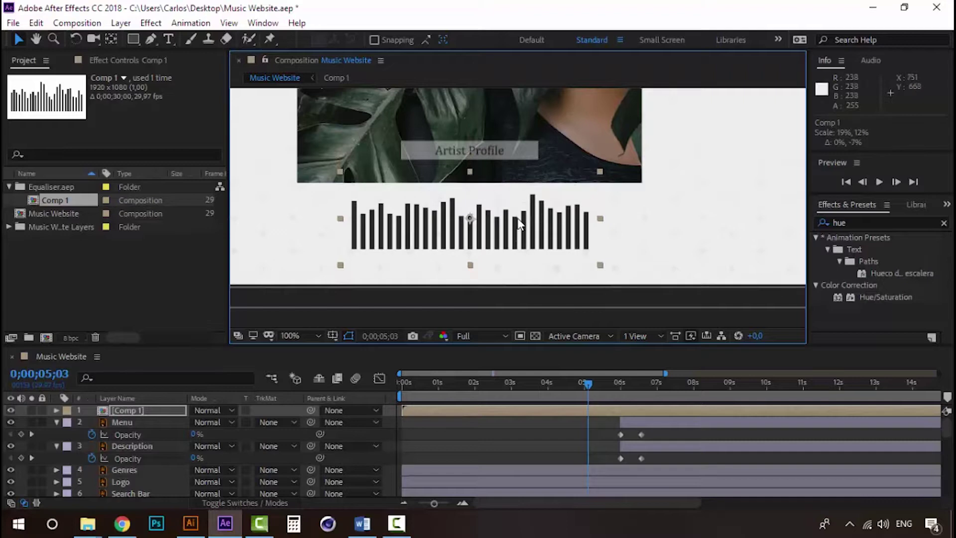
{"action": "left_click_drag", "start_coordinate": [523, 226], "coordinate": [523, 244]}
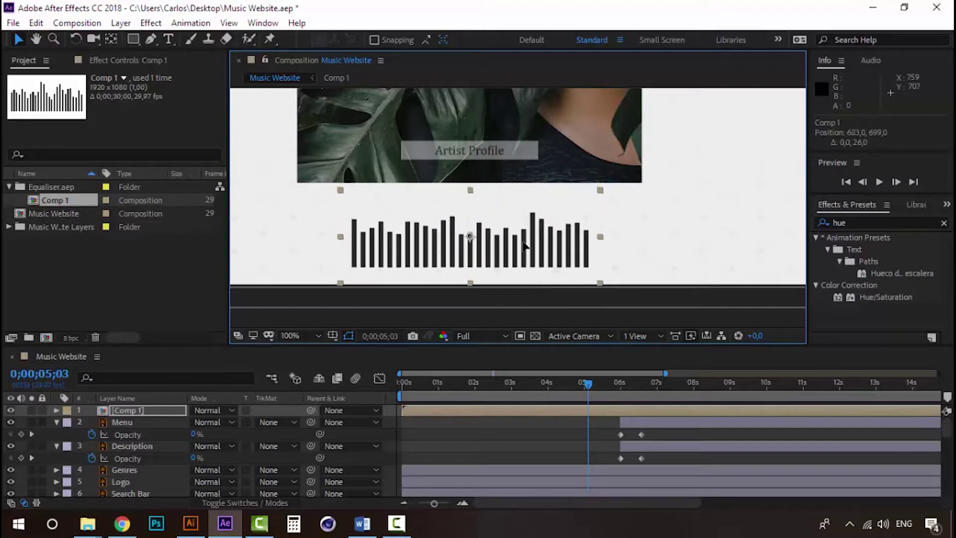
{"action": "left_click_drag", "start_coordinate": [580, 383], "coordinate": [390, 390]}
{"action": "key", "text": "space"}
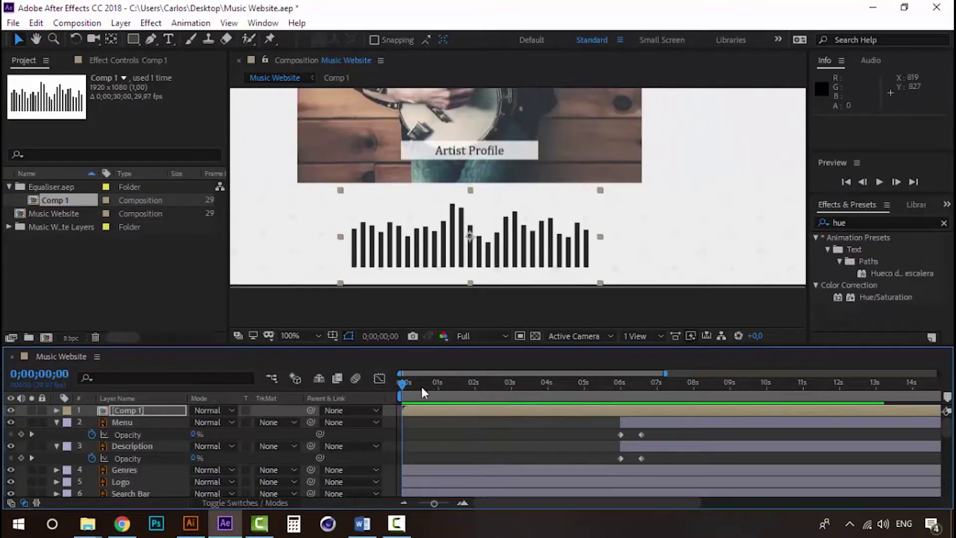
{"action": "key", "text": "space"}
{"action": "key", "text": "space"}
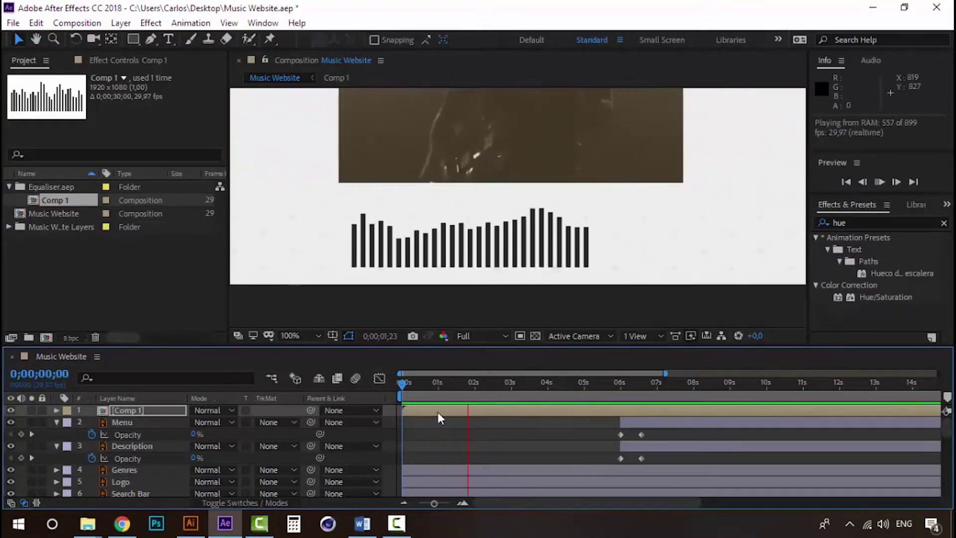
{"action": "left_click", "coordinate": [403, 383]}
{"action": "scroll", "coordinate": [473, 169], "scroll_direction": "down", "scroll_amount": 1}
{"action": "scroll", "coordinate": [467, 175], "scroll_direction": "down", "scroll_amount": 1}
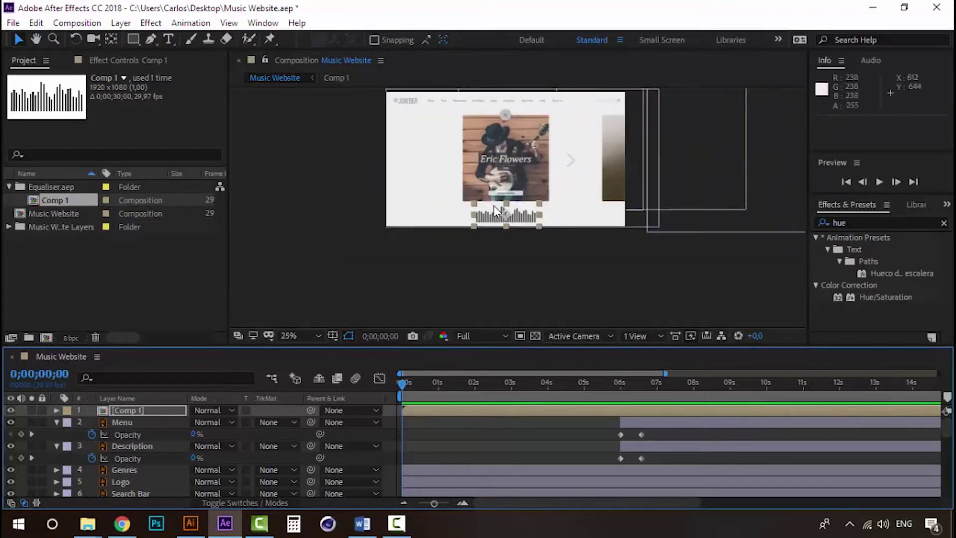
{"action": "scroll", "coordinate": [495, 206], "scroll_direction": "up", "scroll_amount": 1}
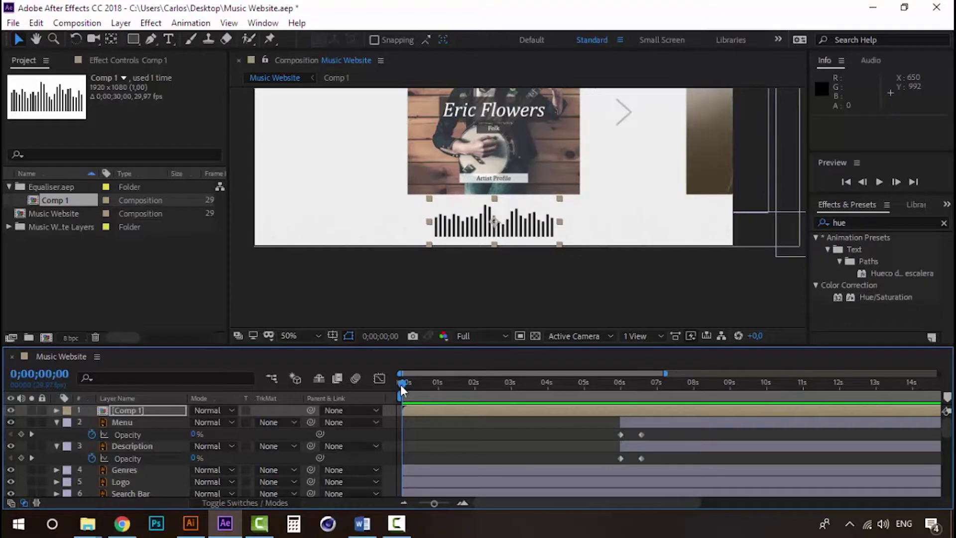
{"action": "left_click_drag", "start_coordinate": [400, 385], "coordinate": [387, 378]}
{"action": "mouse_move", "coordinate": [403, 384]}
{"action": "left_mouse_down"}
{"action": "mouse_move", "coordinate": [619, 380]}
{"action": "mouse_move", "coordinate": [383, 386]}
{"action": "left_mouse_up"}
{"action": "left_click", "coordinate": [144, 410]}
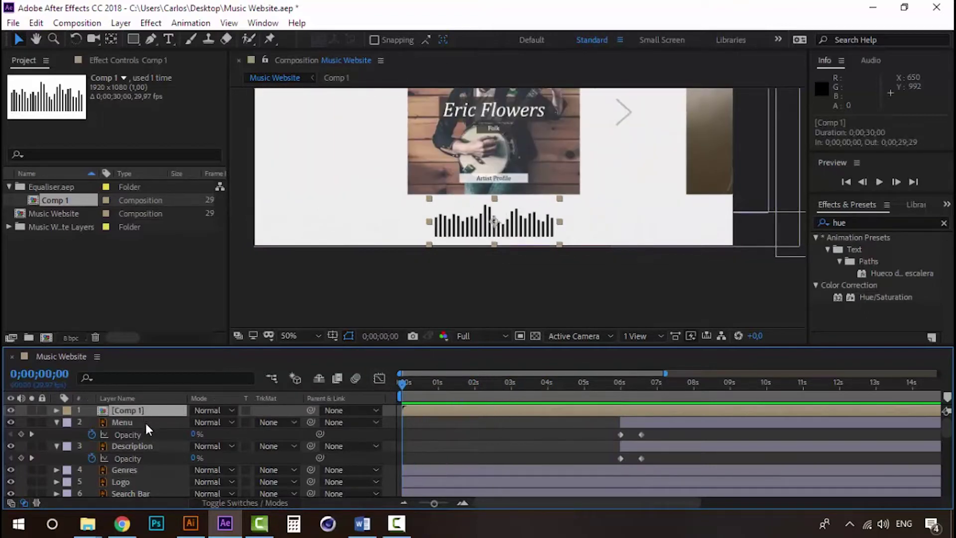
Copy all ten Opacity keyframes of the Artist Profile layer
{"action": "scroll", "coordinate": [145, 423], "scroll_direction": "down", "scroll_amount": 3}
{"action": "scroll", "coordinate": [145, 443], "scroll_direction": "down", "scroll_amount": 2}
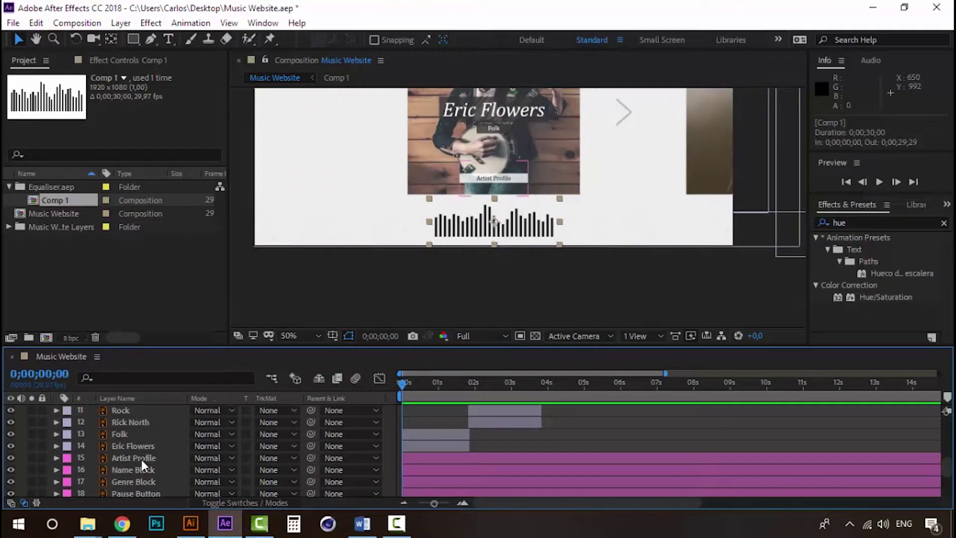
{"action": "left_click", "coordinate": [142, 458]}
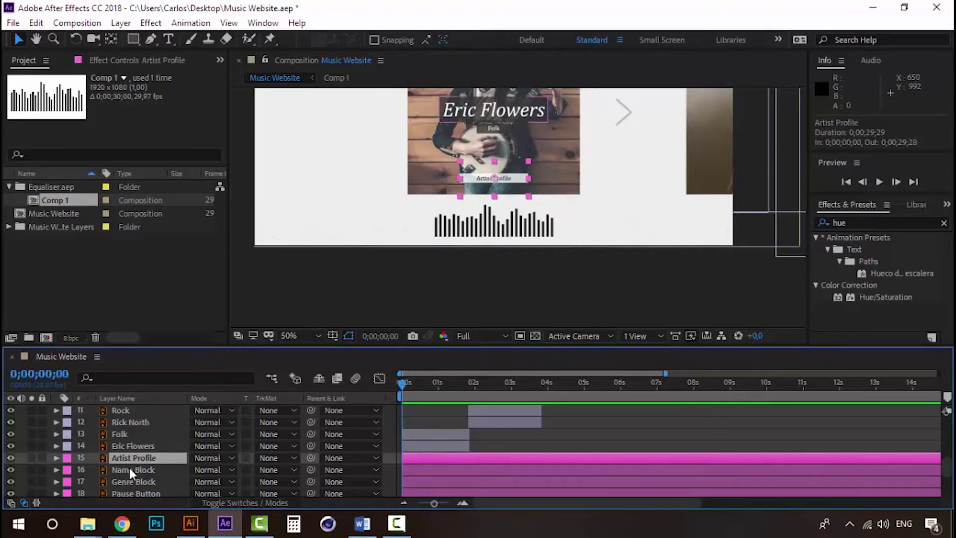
{"action": "key", "text": "u"}
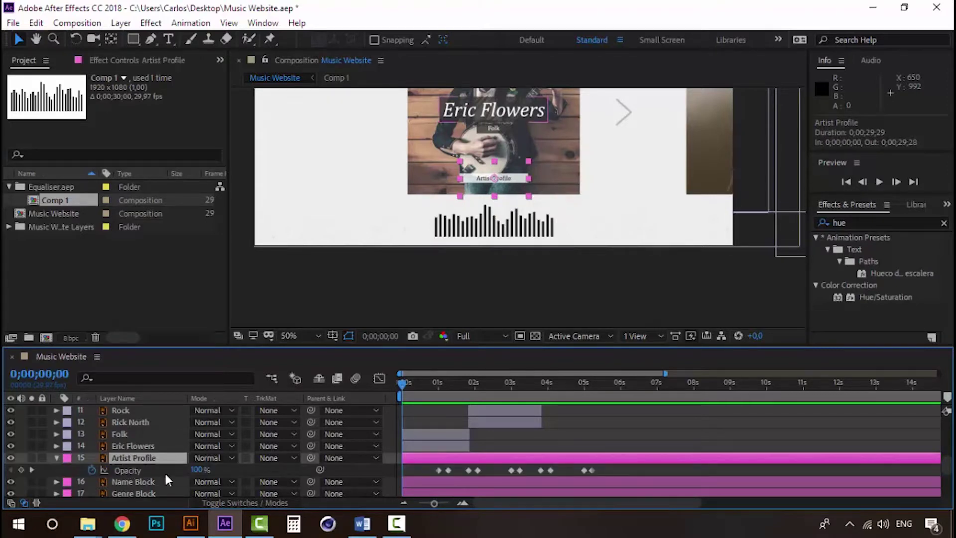
{"action": "left_click_drag", "start_coordinate": [425, 470], "coordinate": [513, 475]}
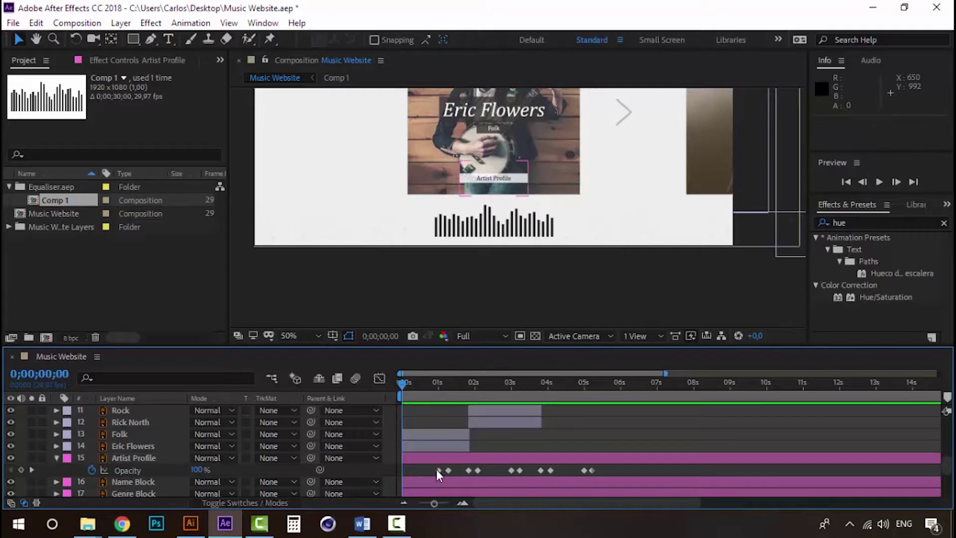
{"action": "left_click_drag", "start_coordinate": [580, 476], "coordinate": [608, 471]}
{"action": "key", "text": "ctrl+c"}
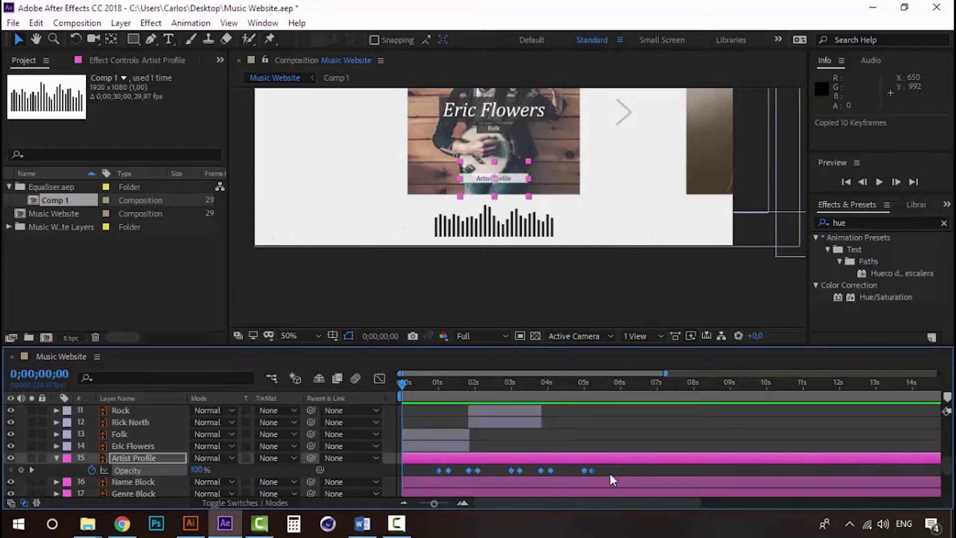
Set the current time exactly on the first keyframe at 0;00;01;00
{"action": "scroll", "coordinate": [570, 464], "scroll_direction": "up", "scroll_amount": 2}
{"action": "scroll", "coordinate": [512, 448], "scroll_direction": "down", "scroll_amount": 3}
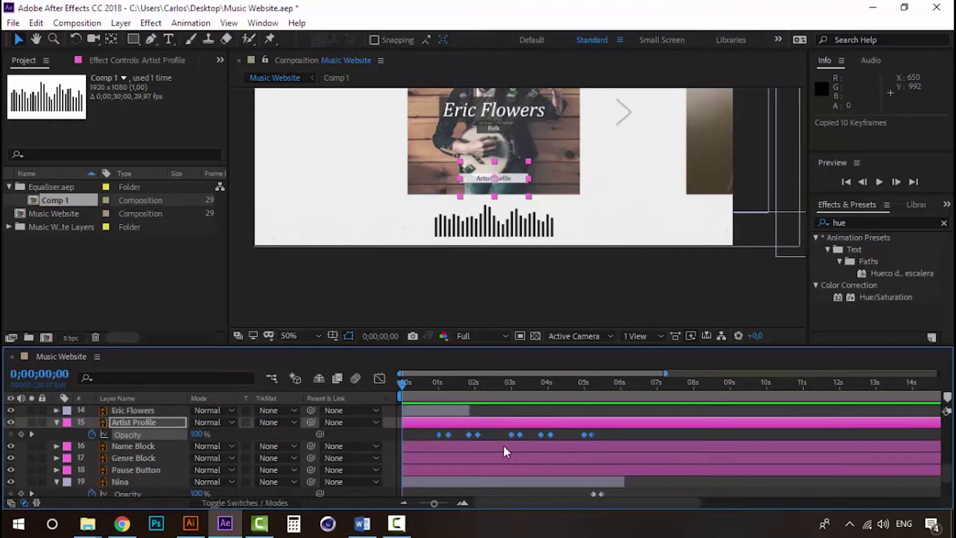
{"action": "left_click", "coordinate": [439, 385]}
{"action": "left_click", "coordinate": [438, 385]}
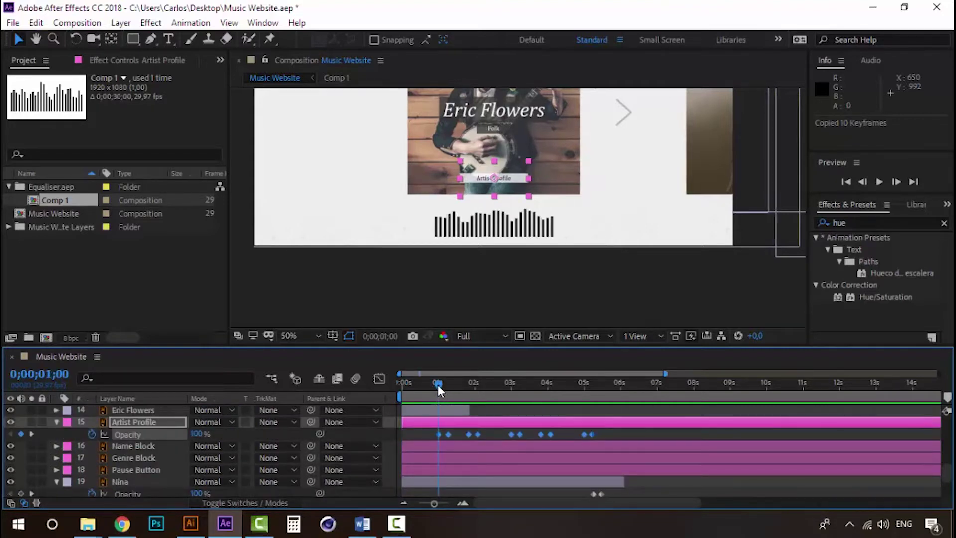
{"action": "scroll", "coordinate": [452, 449], "scroll_direction": "up", "scroll_amount": 3}
{"action": "scroll", "coordinate": [453, 449], "scroll_direction": "up", "scroll_amount": 3}
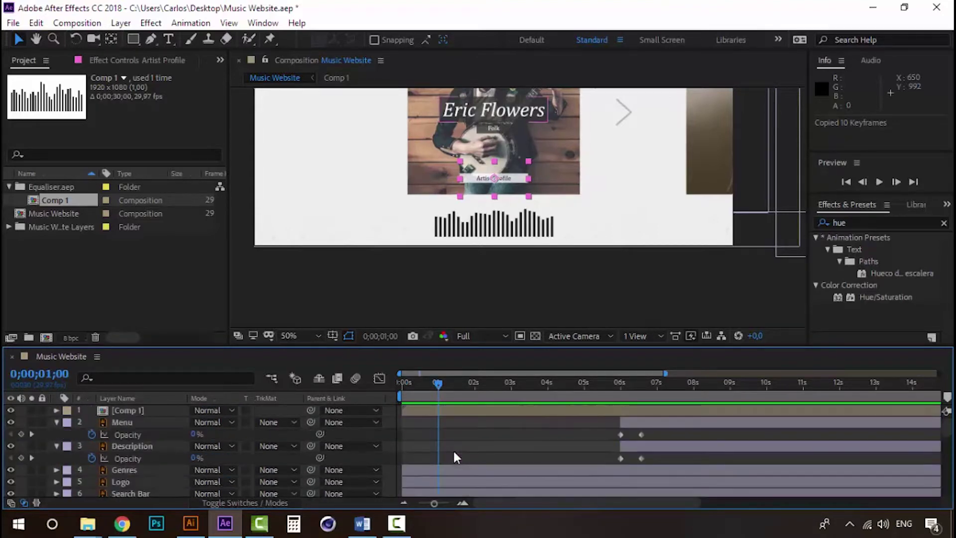
Paste the ten Opacity keyframes onto the Comp 1 equaliser layer and reveal them
{"action": "left_click", "coordinate": [440, 407]}
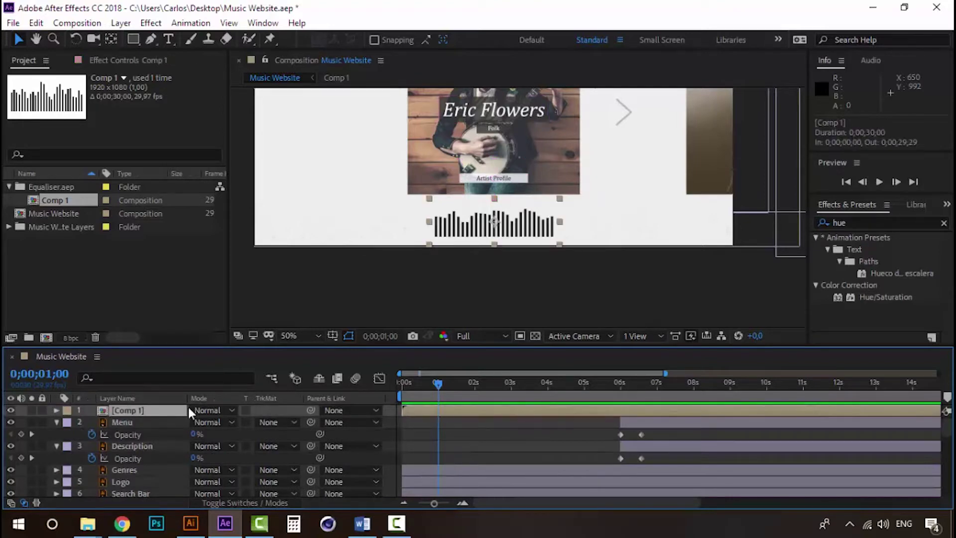
{"action": "key", "text": "ctrl+v"}
{"action": "left_click", "coordinate": [120, 413]}
{"action": "key", "text": "u"}
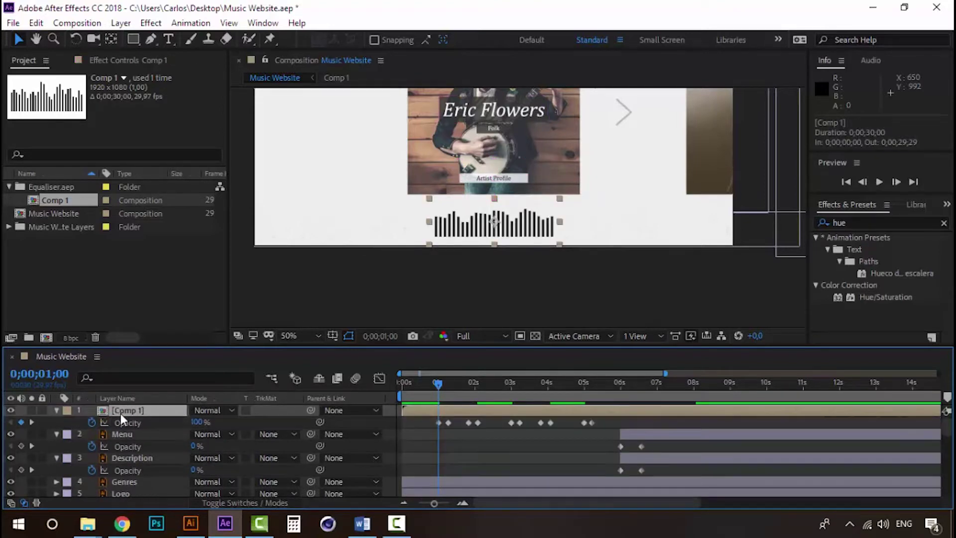
Preview the equaliser fading with the artist cards, replaying from near the start
{"action": "key", "text": "space"}
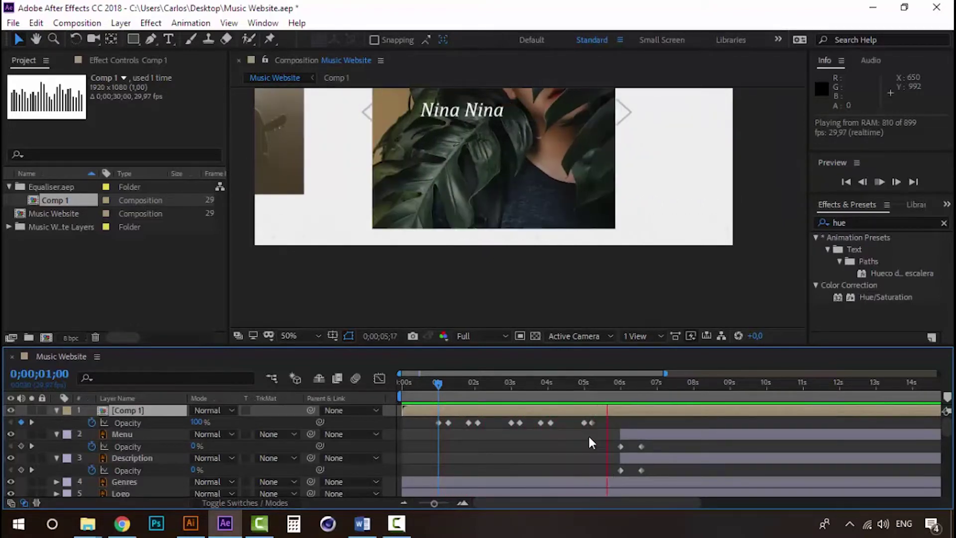
{"action": "left_click", "coordinate": [547, 388]}
{"action": "scroll", "coordinate": [524, 174], "scroll_direction": "down", "scroll_amount": 1}
{"action": "scroll", "coordinate": [525, 158], "scroll_direction": "down", "scroll_amount": 1}
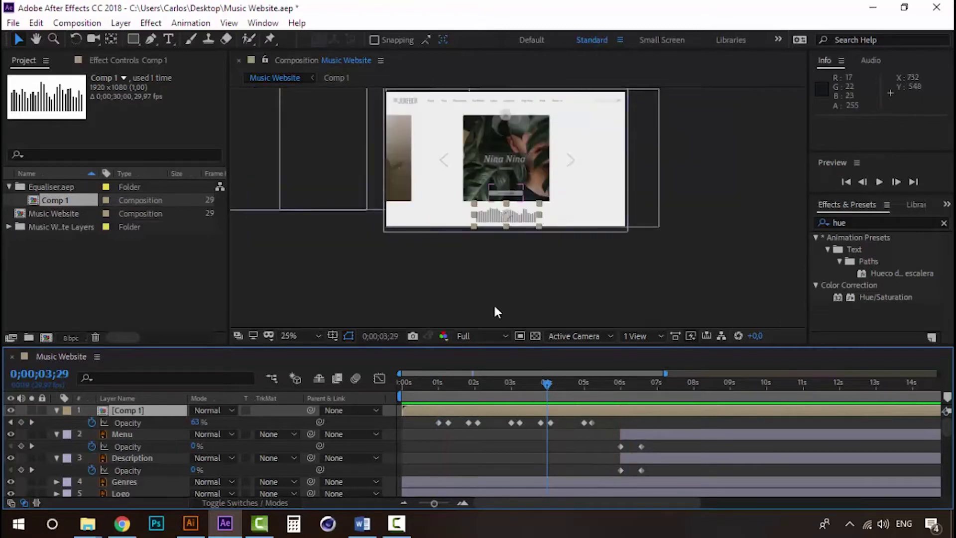
{"action": "left_click", "coordinate": [417, 385]}
{"action": "key", "text": "space"}
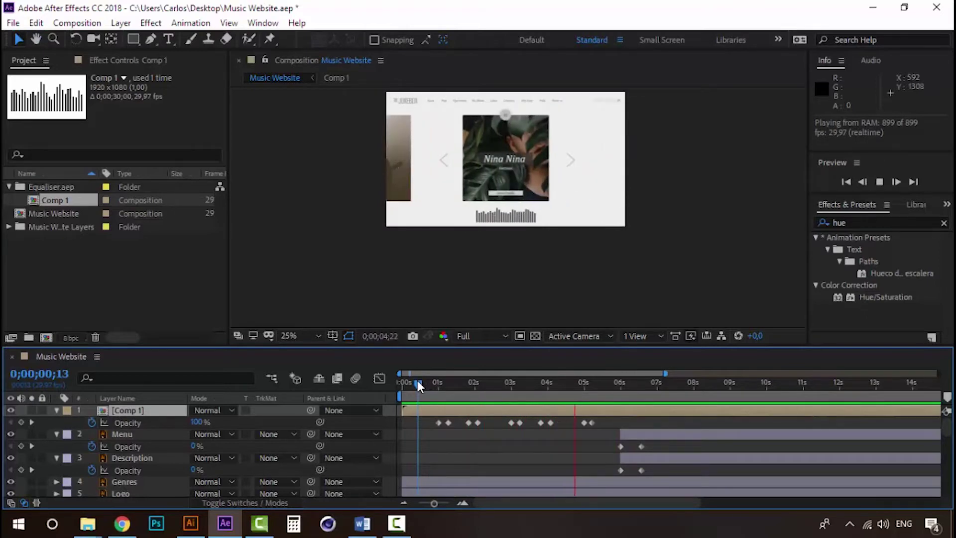
Squash the equaliser bars vertically to make them shorter, then preview
{"action": "key", "text": "space"}
{"action": "scroll", "coordinate": [518, 199], "scroll_direction": "up", "scroll_amount": 2}
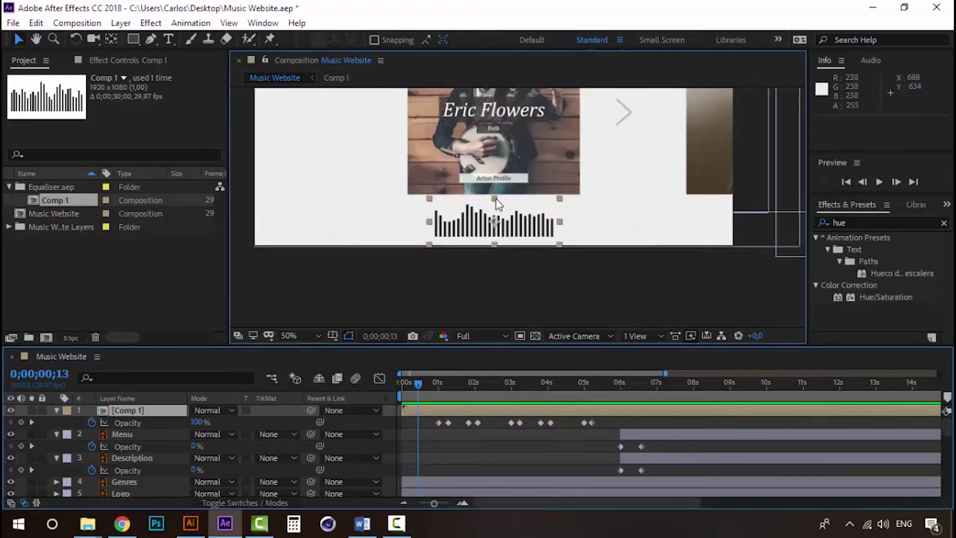
{"action": "left_click_drag", "start_coordinate": [496, 204], "coordinate": [497, 209]}
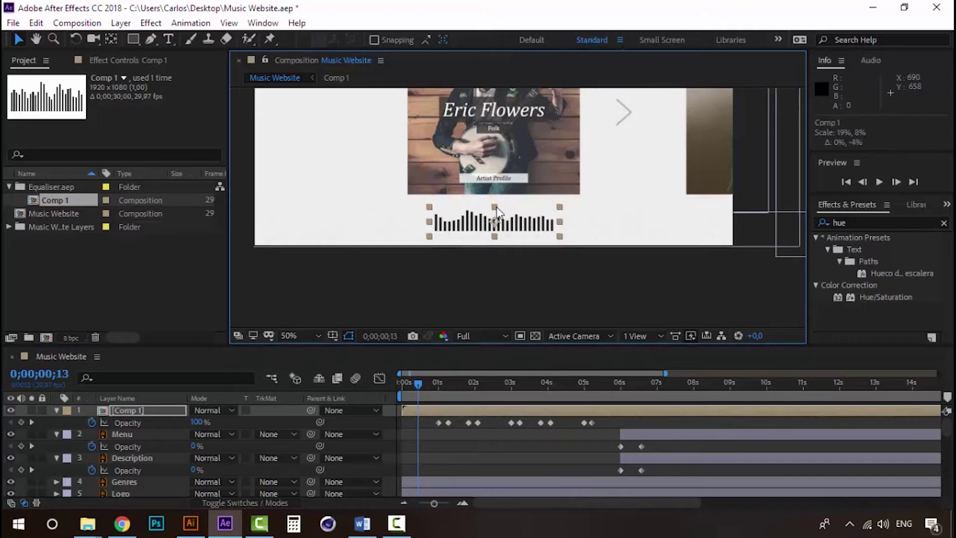
{"action": "key", "text": "space"}
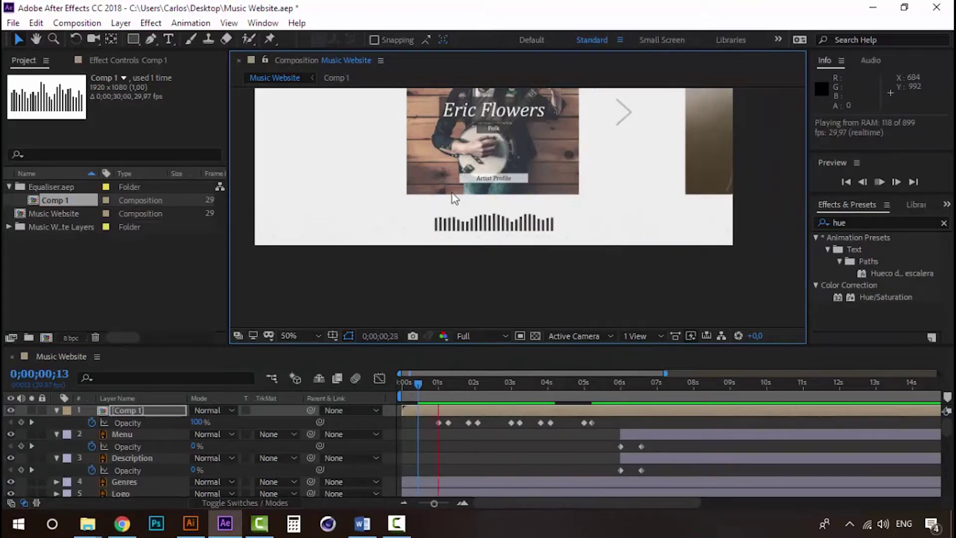
Stop the preview and return the current-time indicator to 0
{"action": "scroll", "coordinate": [527, 219], "scroll_direction": "down", "scroll_amount": 2}
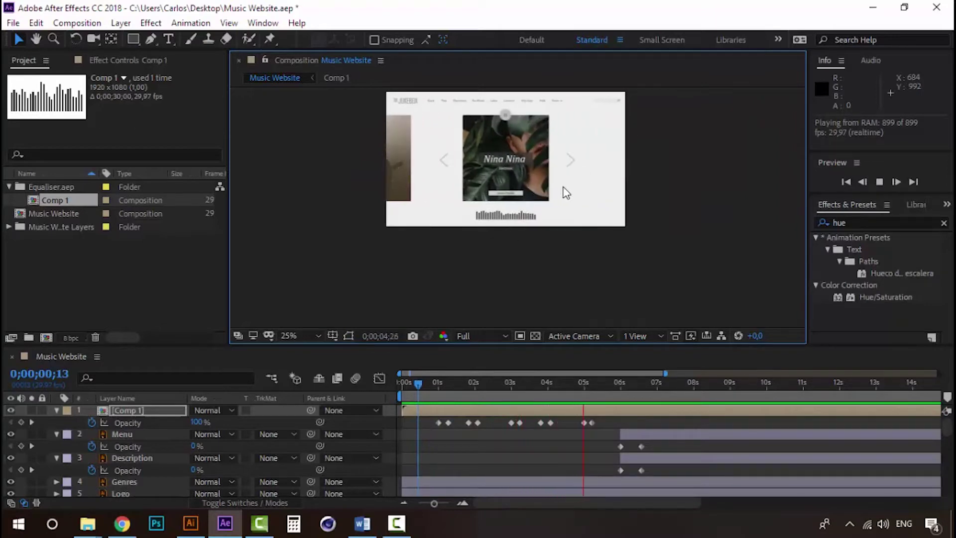
{"action": "left_click", "coordinate": [416, 384]}
{"action": "left_click_drag", "start_coordinate": [416, 384], "coordinate": [394, 381]}
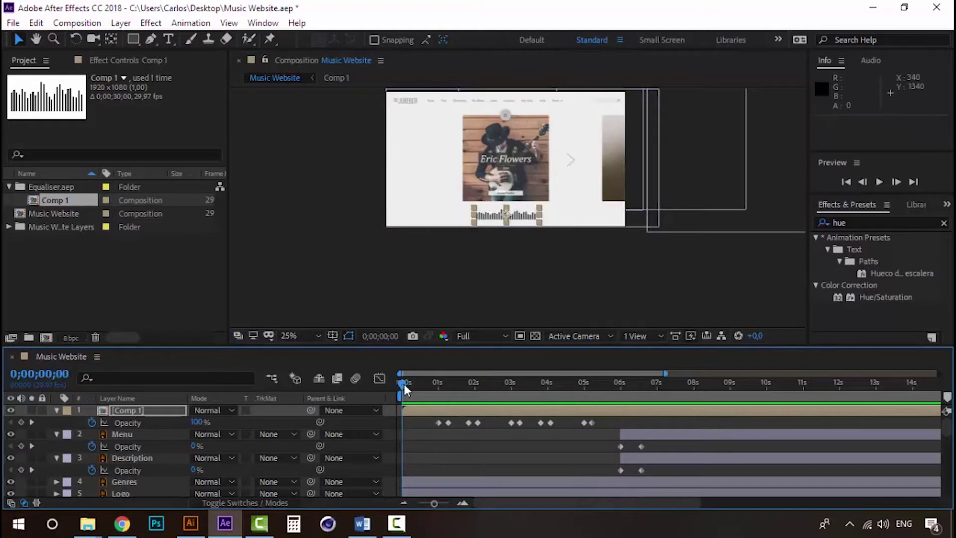
{"action": "scroll", "coordinate": [553, 161], "scroll_direction": "up", "scroll_amount": 2}
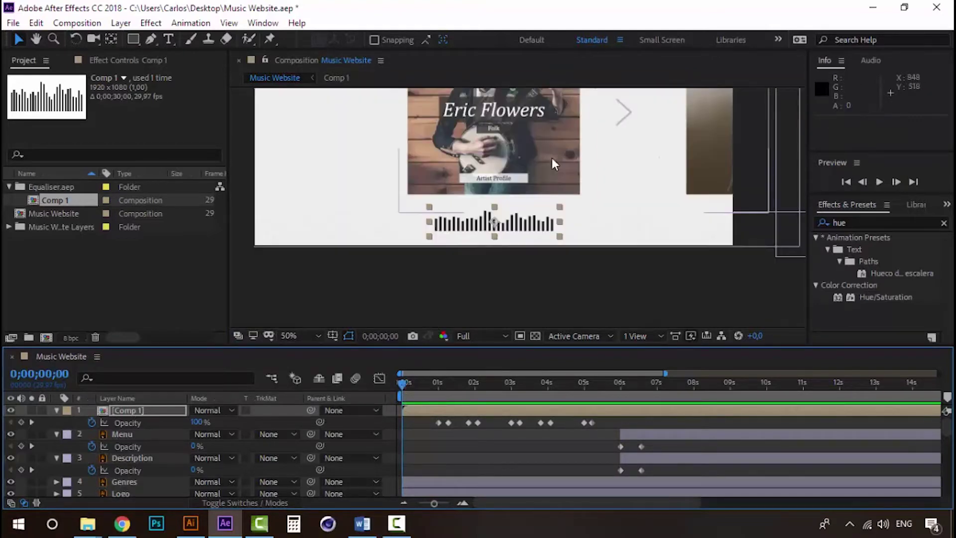
{"action": "scroll", "coordinate": [533, 165], "scroll_direction": "up", "scroll_amount": 5}
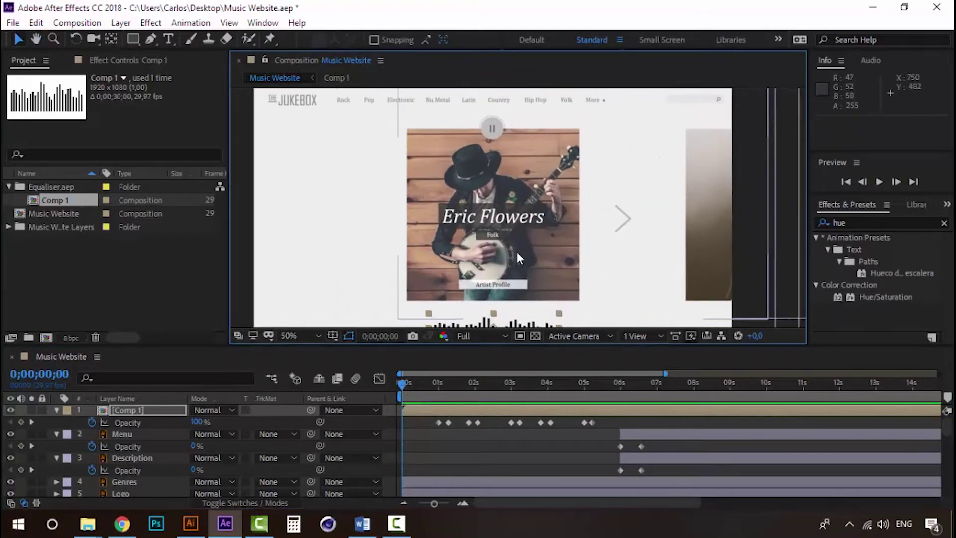
{"action": "scroll", "coordinate": [516, 249], "scroll_direction": "down", "scroll_amount": 2}
{"action": "key", "text": "space"}
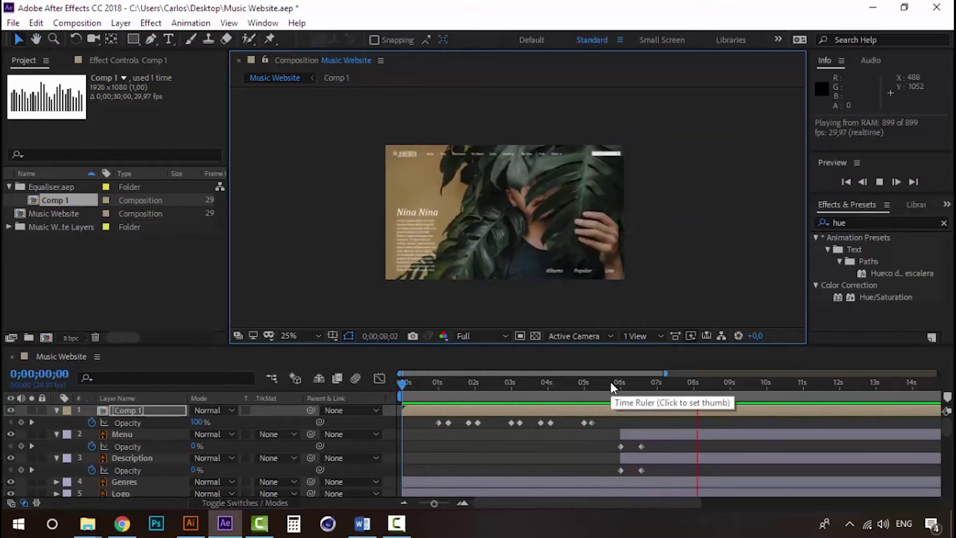
{"action": "left_click_drag", "start_coordinate": [605, 381], "coordinate": [483, 378]}
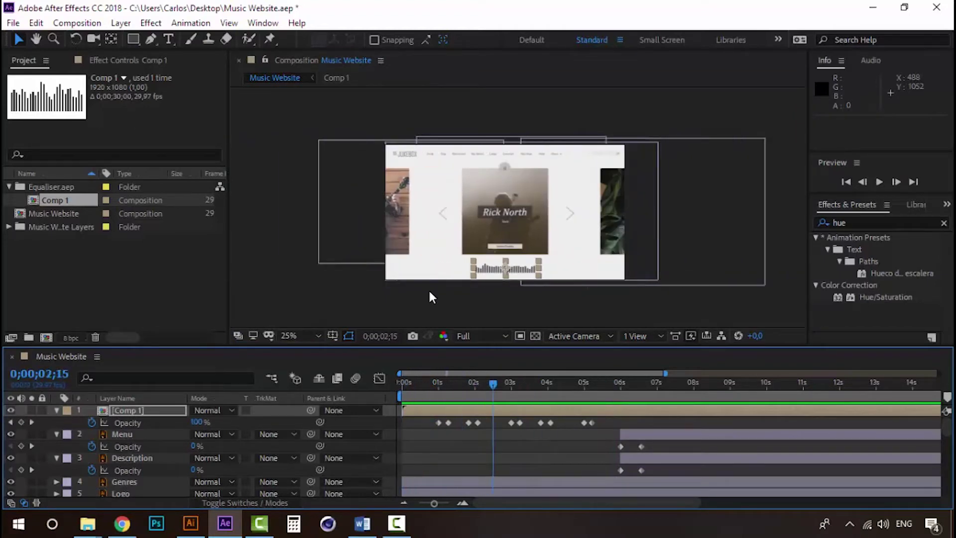
{"action": "key", "text": "period"}
{"action": "left_click", "coordinate": [431, 378]}
{"action": "left_click_drag", "start_coordinate": [432, 383], "coordinate": [415, 379]}
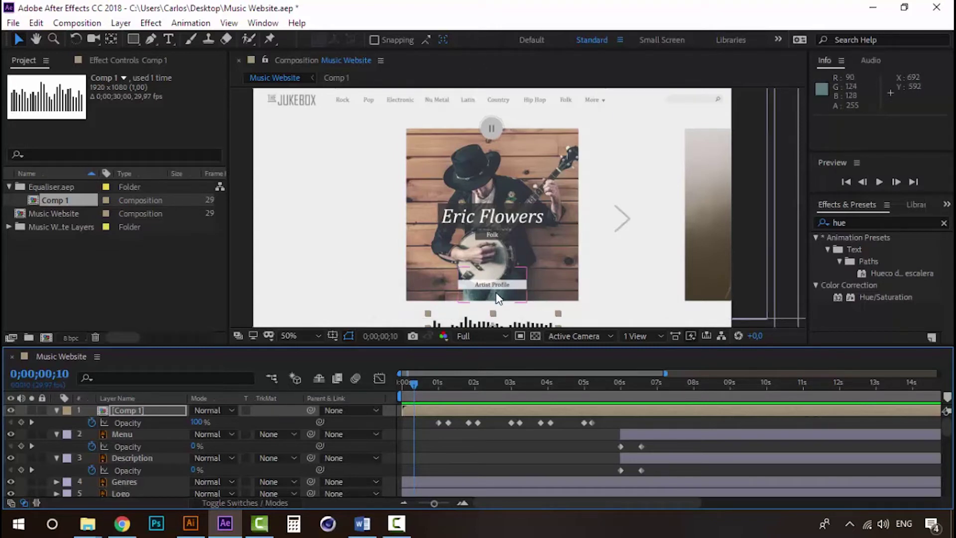
Scrub through the Eric Flowers and Rick North slides to the full-frame Nina Nina page near 0;00;07;03
{"action": "left_click_drag", "start_coordinate": [554, 382], "coordinate": [678, 384]}
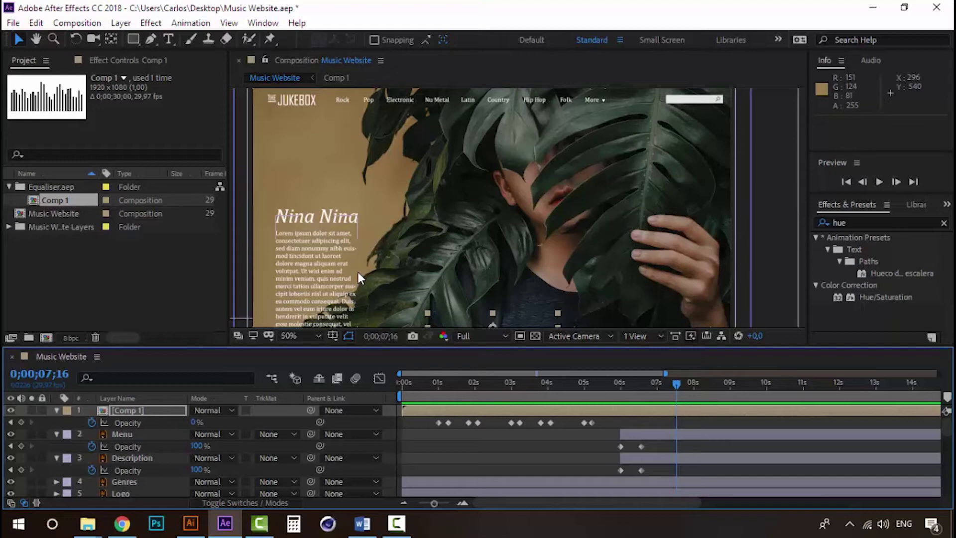
{"action": "left_click", "coordinate": [428, 387]}
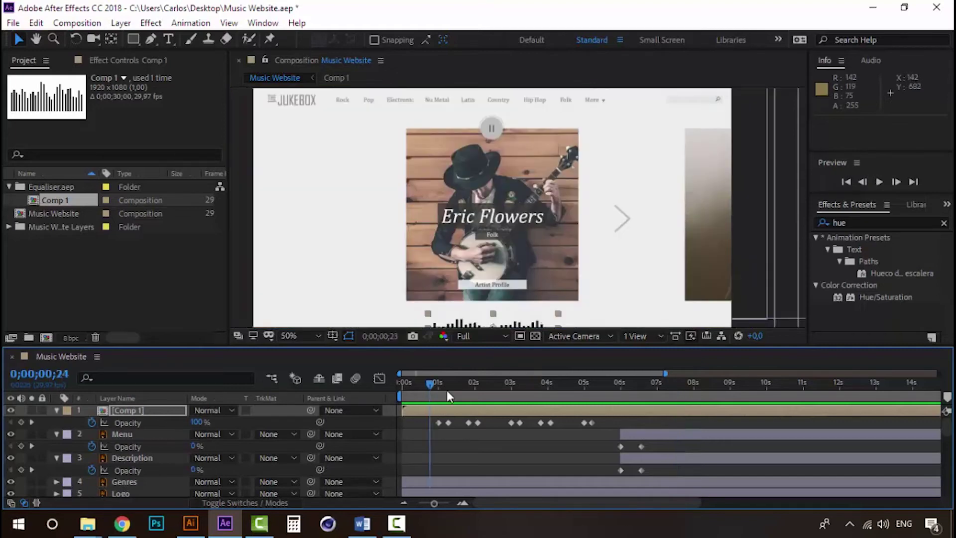
{"action": "left_click_drag", "start_coordinate": [448, 392], "coordinate": [485, 391]}
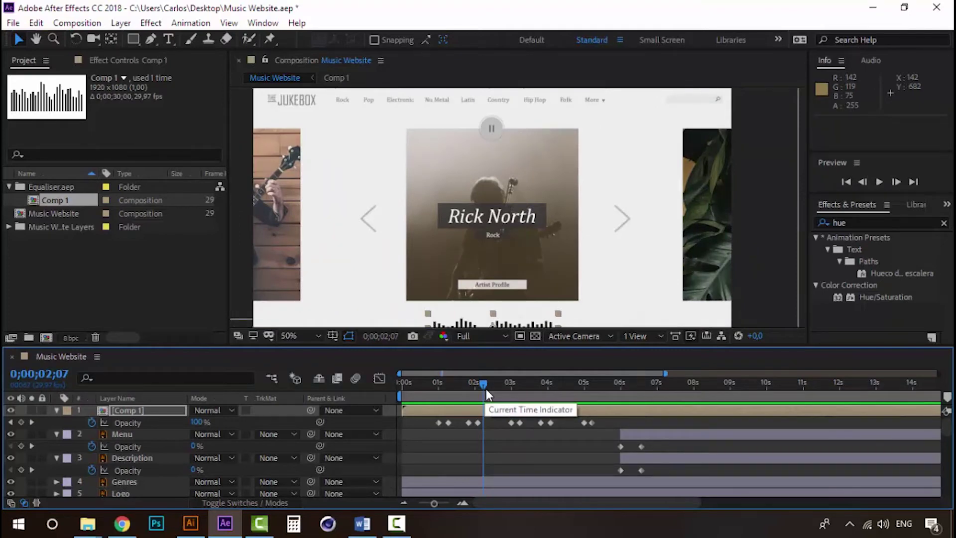
{"action": "left_click_drag", "start_coordinate": [486, 381], "coordinate": [550, 383]}
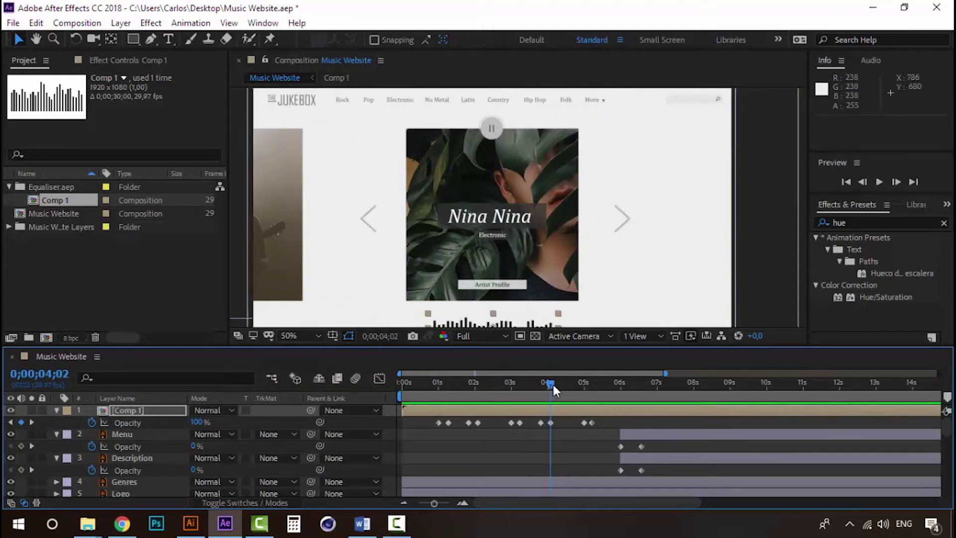
{"action": "mouse_move", "coordinate": [551, 383]}
{"action": "left_mouse_down"}
{"action": "mouse_move", "coordinate": [644, 384]}
{"action": "mouse_move", "coordinate": [451, 386]}
{"action": "mouse_move", "coordinate": [663, 382]}
{"action": "left_mouse_up"}
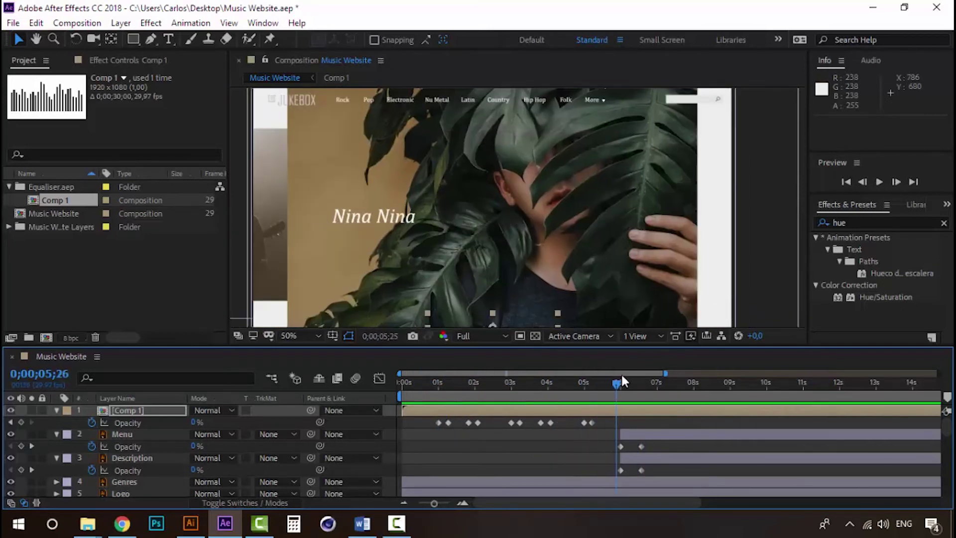